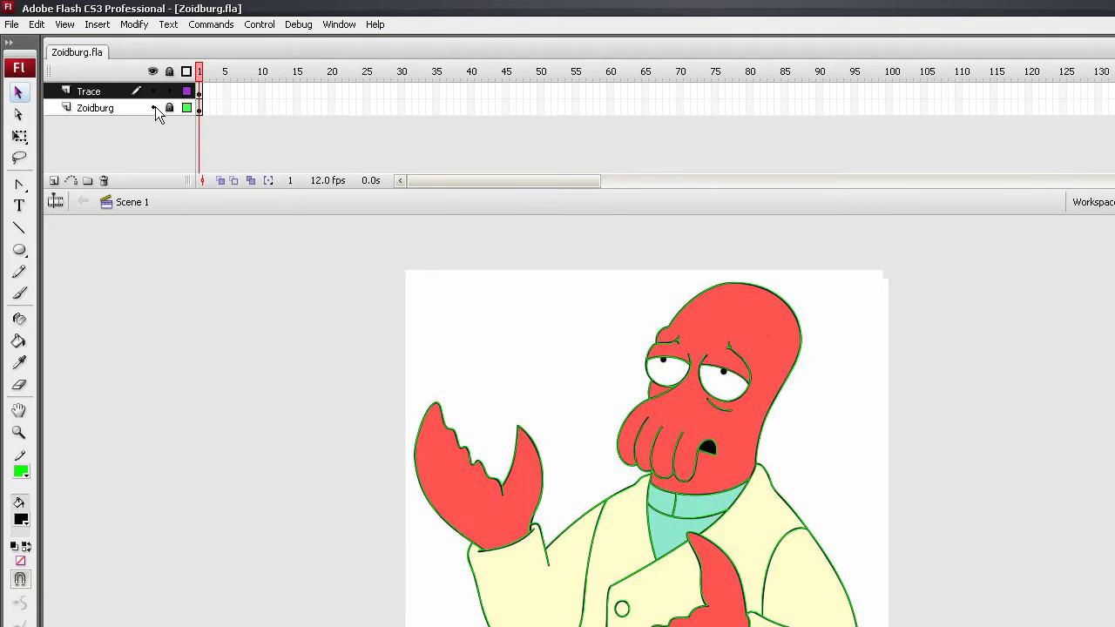
- Hide the Zoidburg reference layer so only the green traced outlines show
click(154, 107)
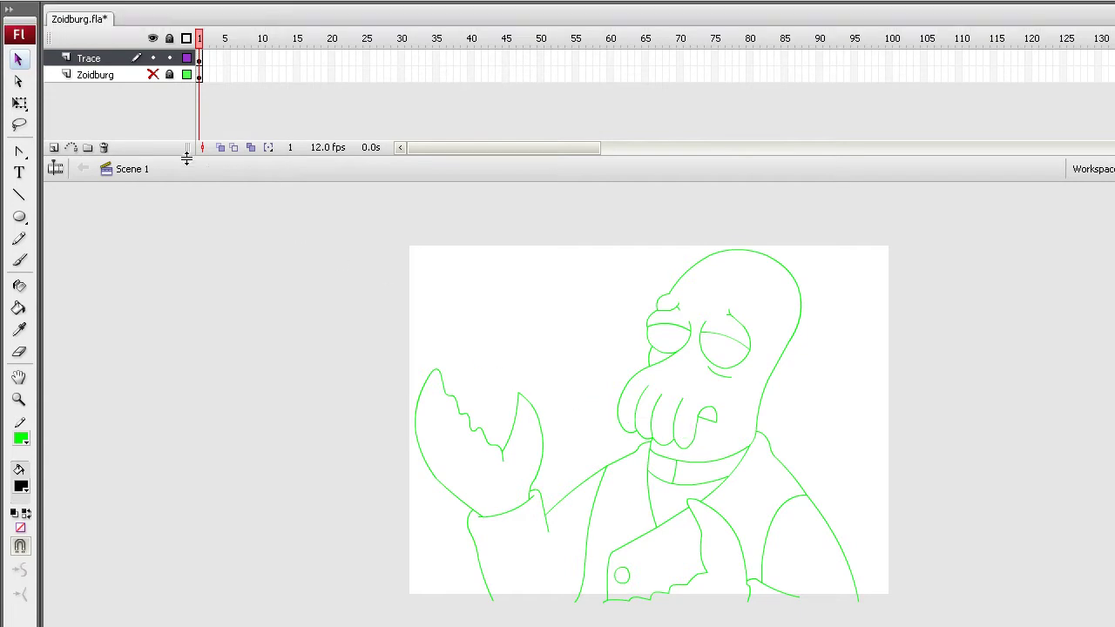
- Select the connected claw outline plus the separate eye strokes on the Trace layer
click(153, 108)
click(152, 108)
click(153, 108)
click(152, 108)
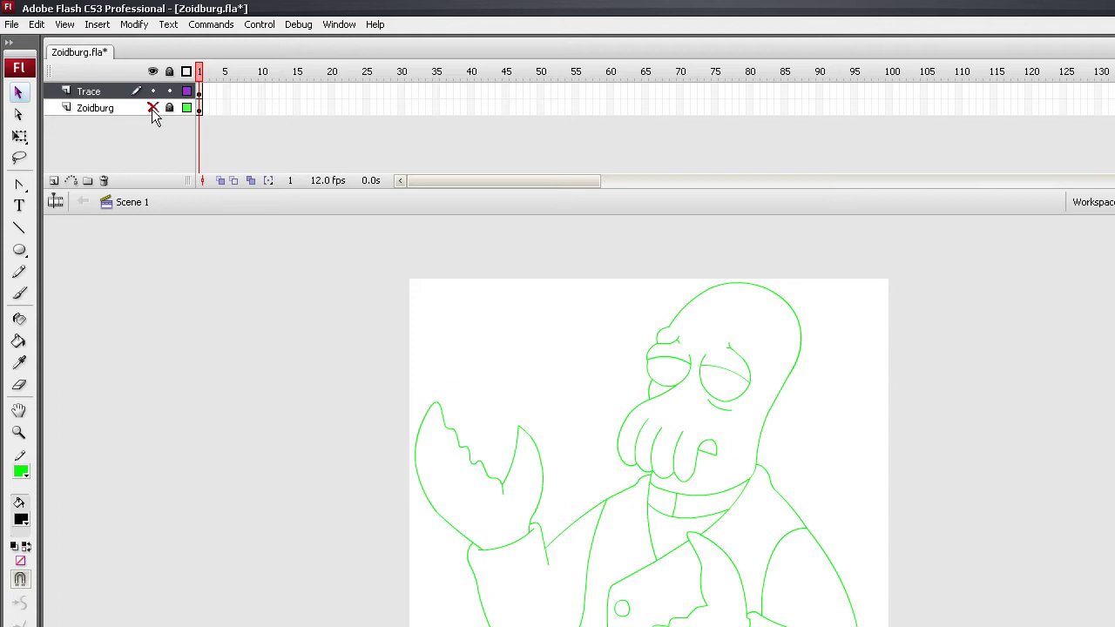
click(104, 91)
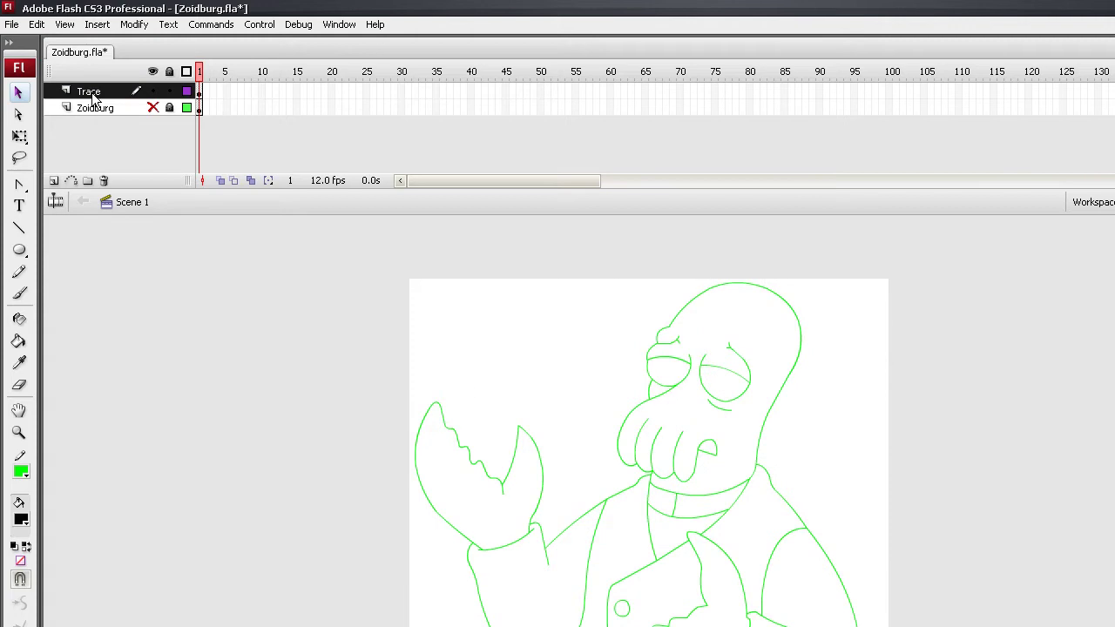
click(377, 345)
double_click(427, 417)
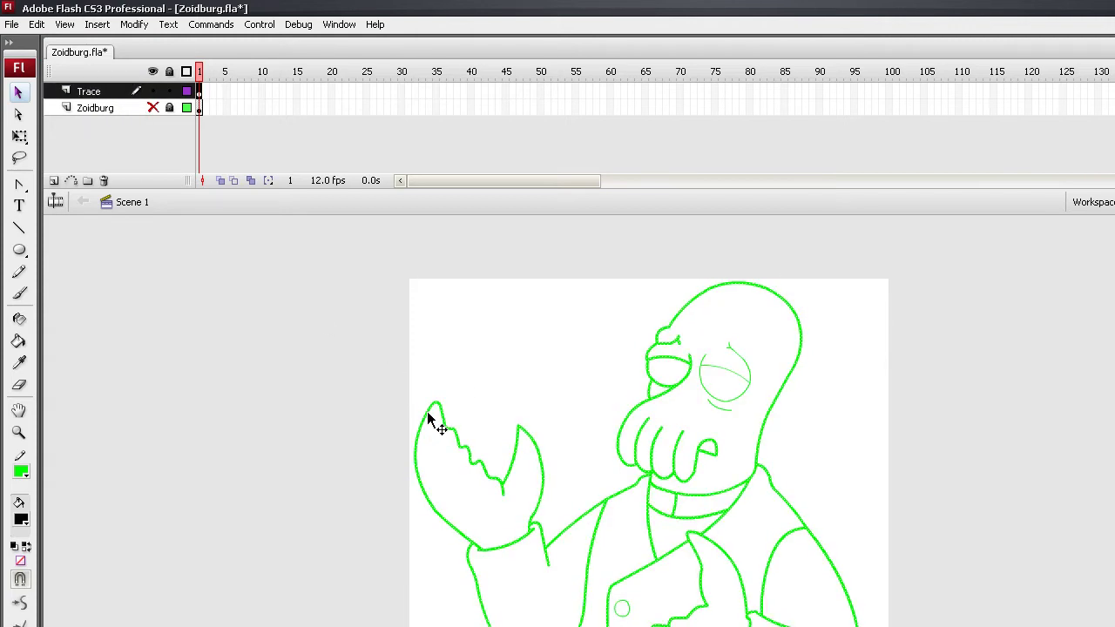
shift+double_click(713, 400)
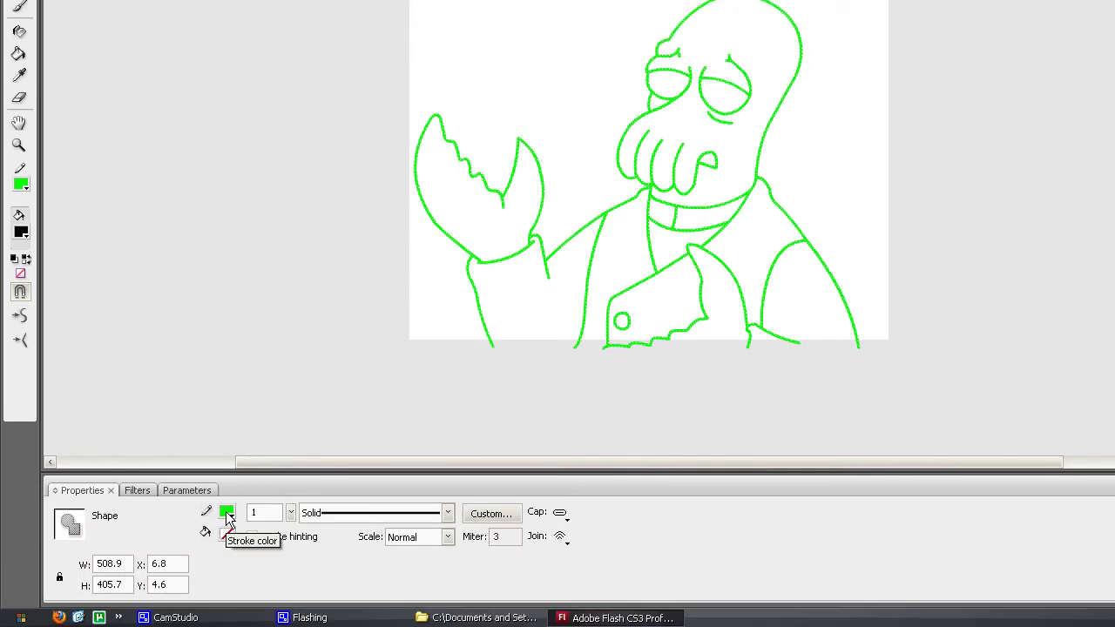
- Recolour the selected outlines black and thicken them to stroke weight 2
click(225, 514)
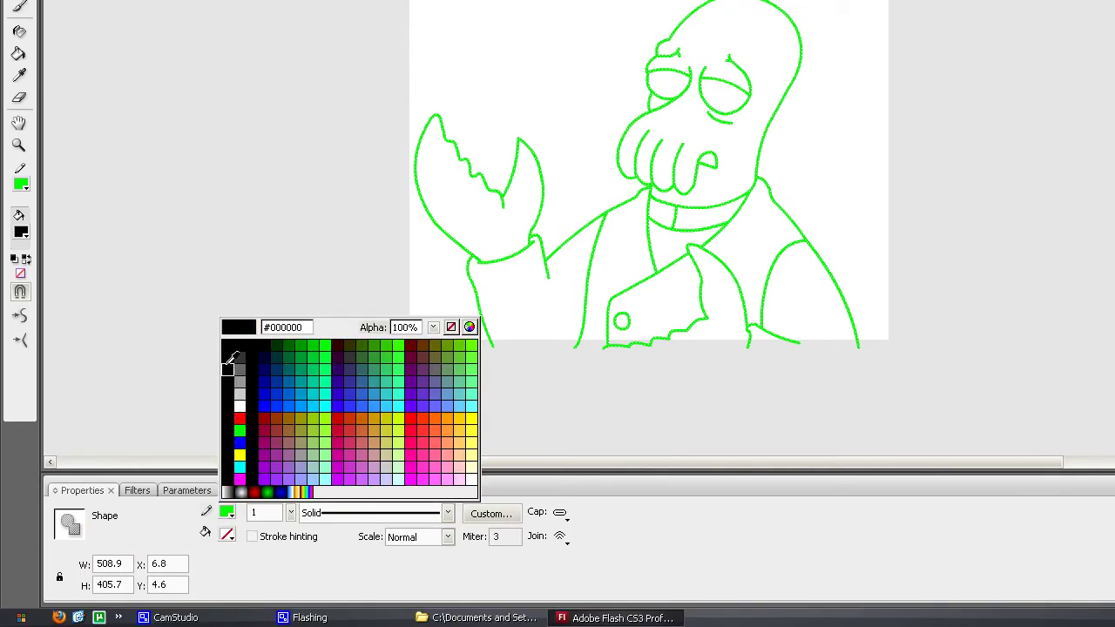
click(230, 353)
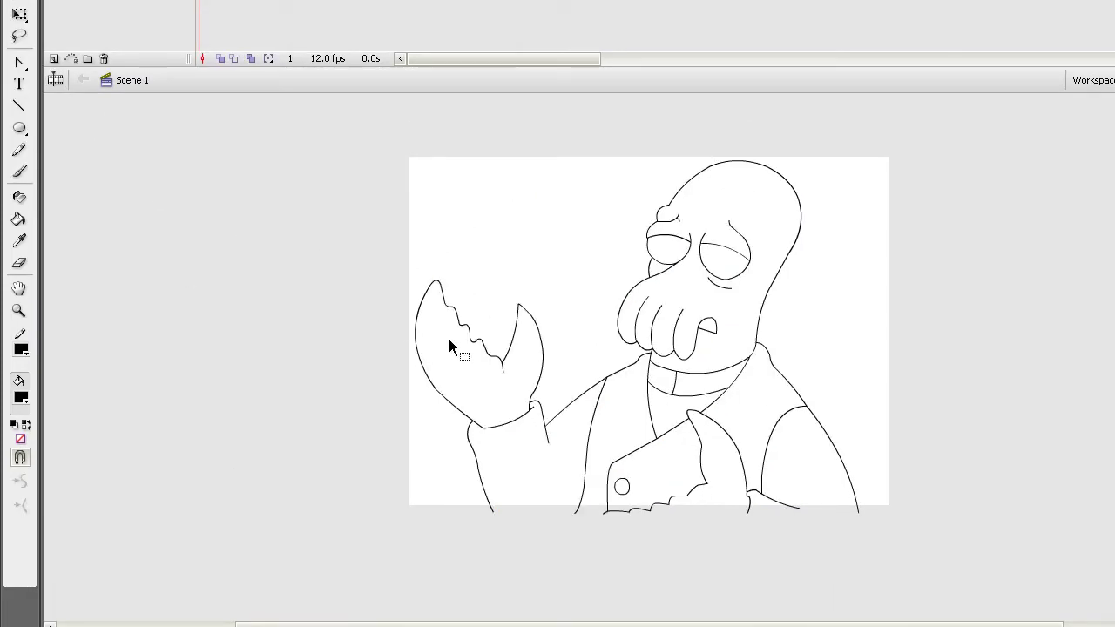
double_click(417, 339)
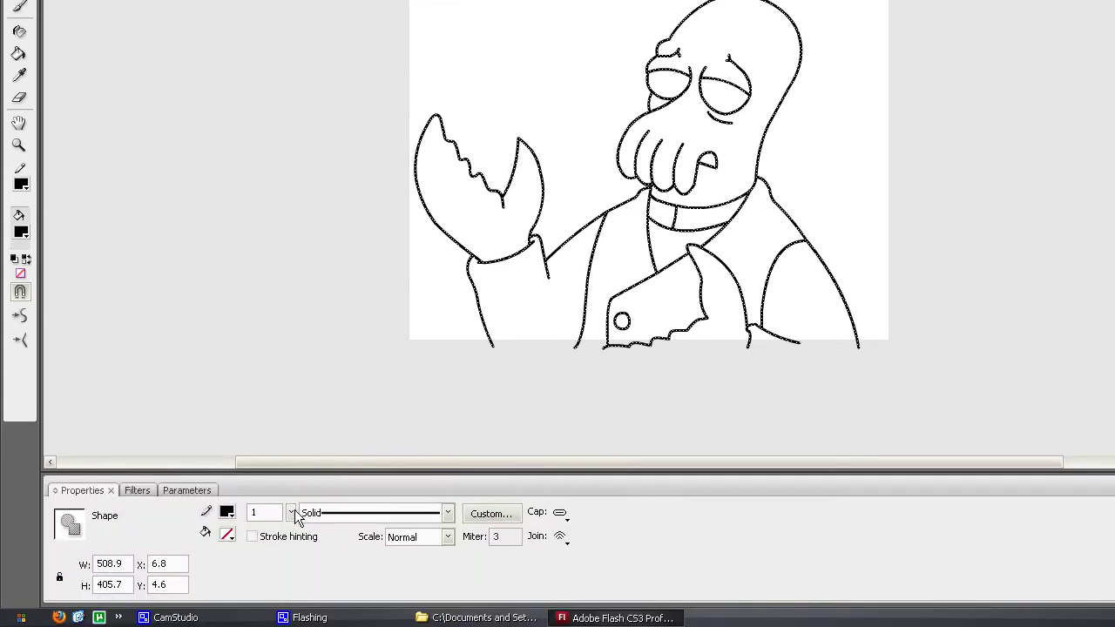
mouse_move(291, 512)
mouse_down()
mouse_move(287, 461)
mouse_move(295, 512)
mouse_up()
click(309, 415)
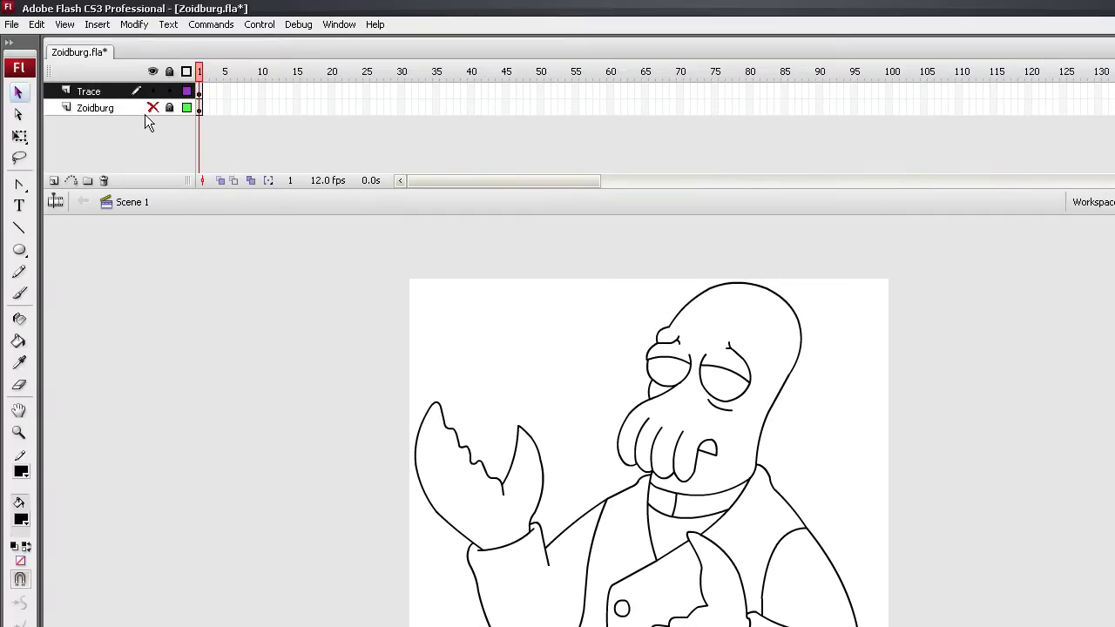
- With the Paint Bucket, sample the claw's red #FF5452 from the reference bitmap
click(152, 108)
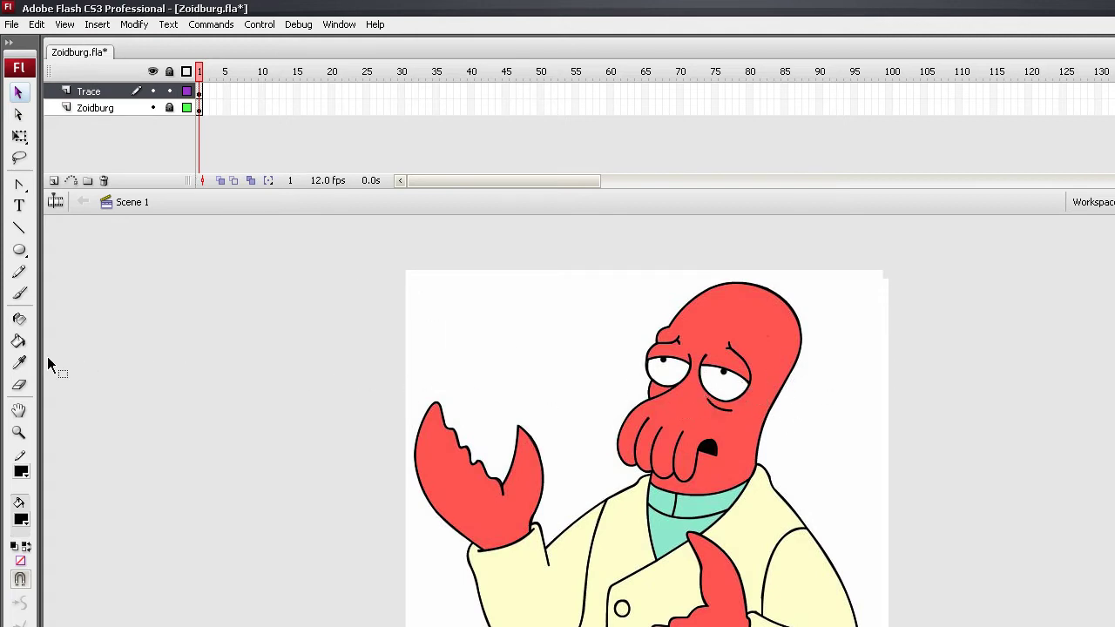
click(23, 348)
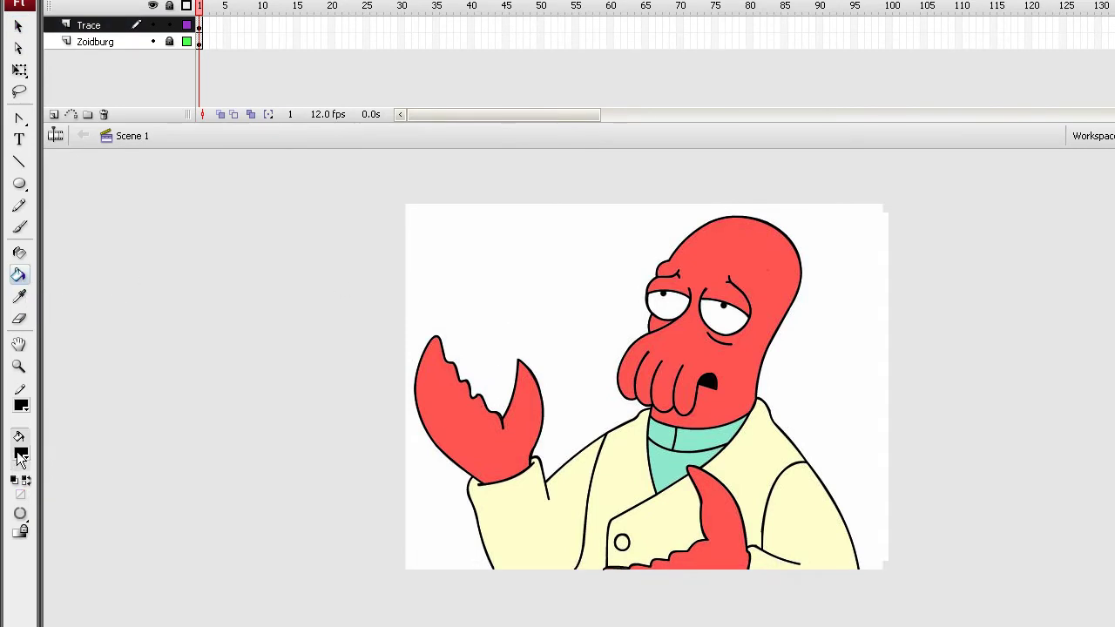
click(21, 453)
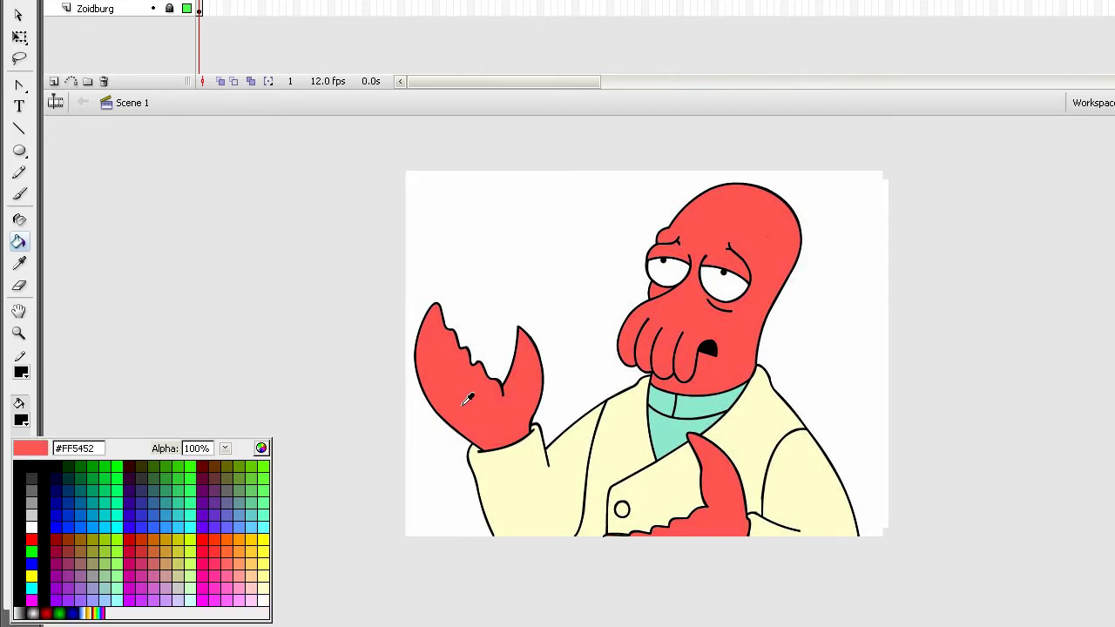
click(466, 398)
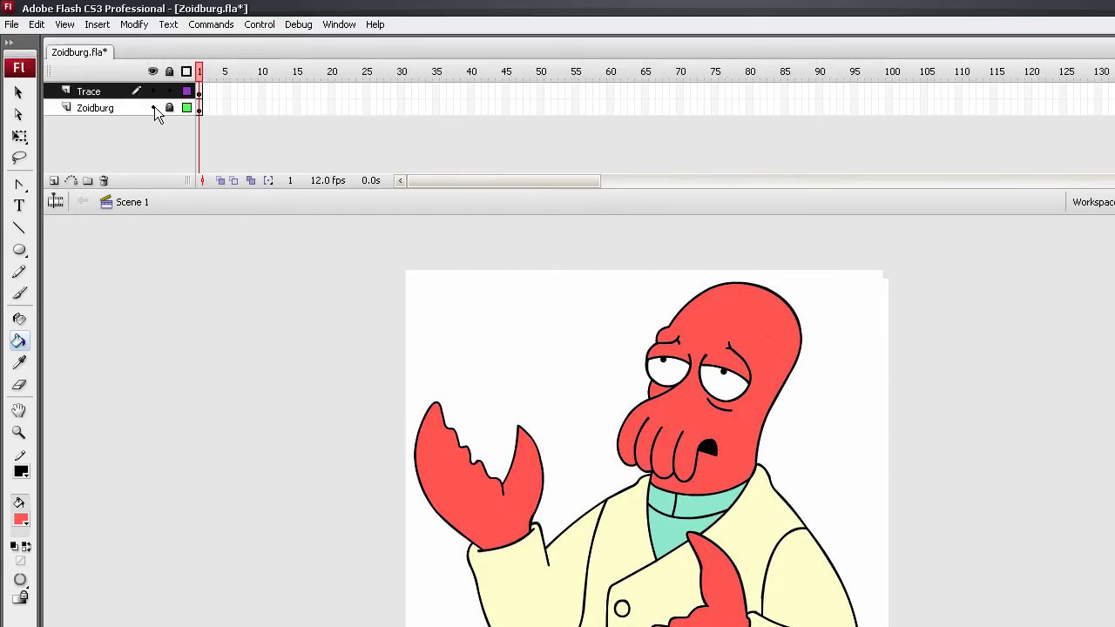
click(155, 108)
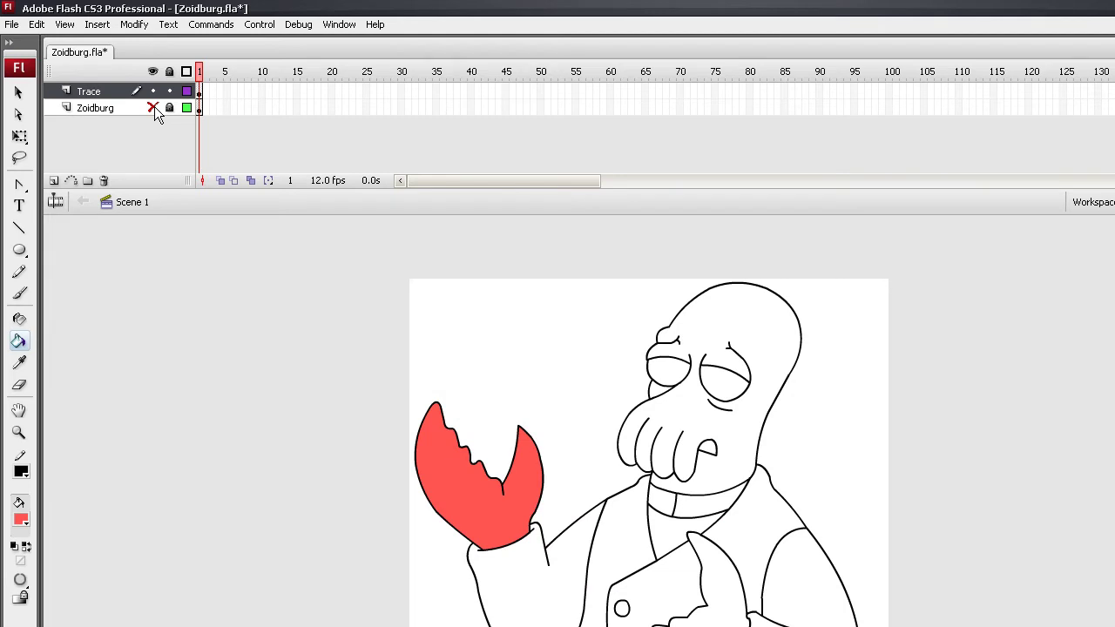
- Sample the coat's pale yellow #FFFDCC from the reference, then hide it
click(153, 108)
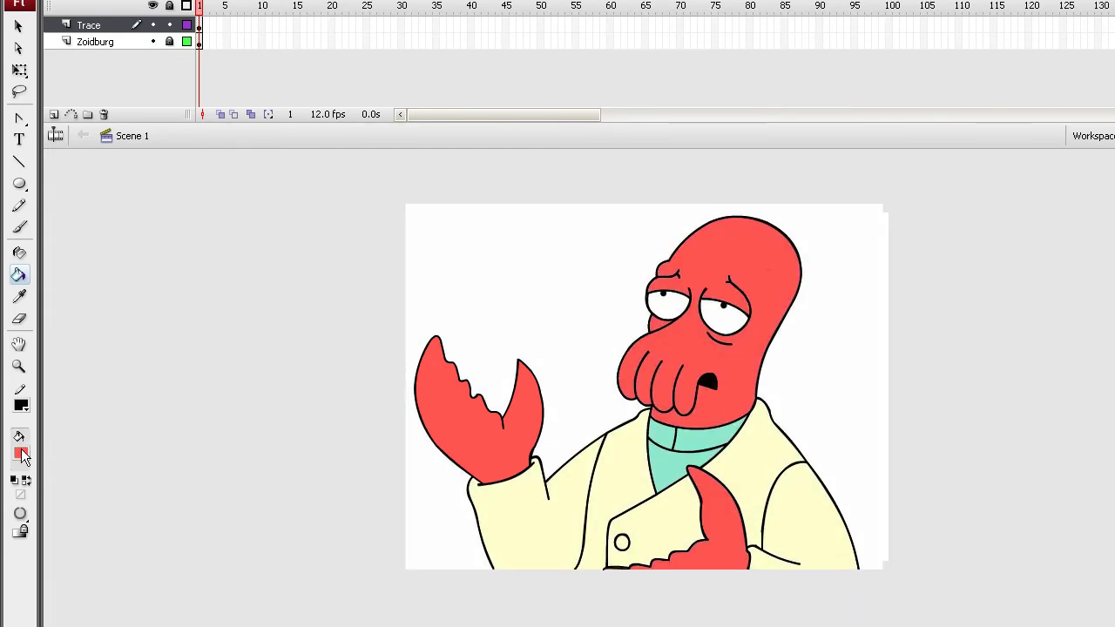
click(21, 454)
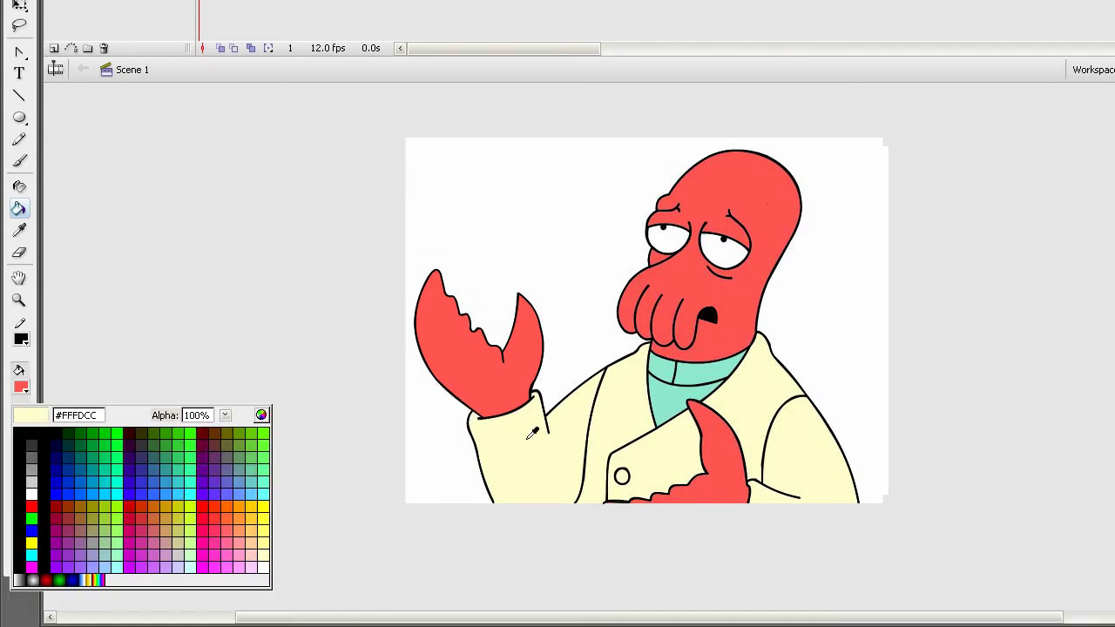
click(516, 450)
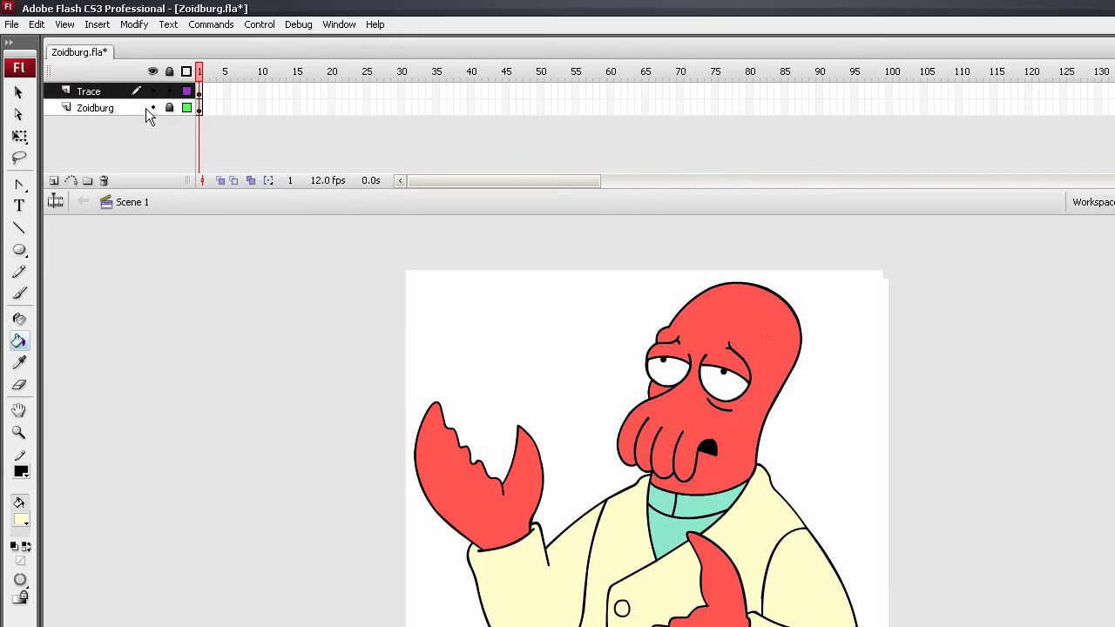
click(151, 109)
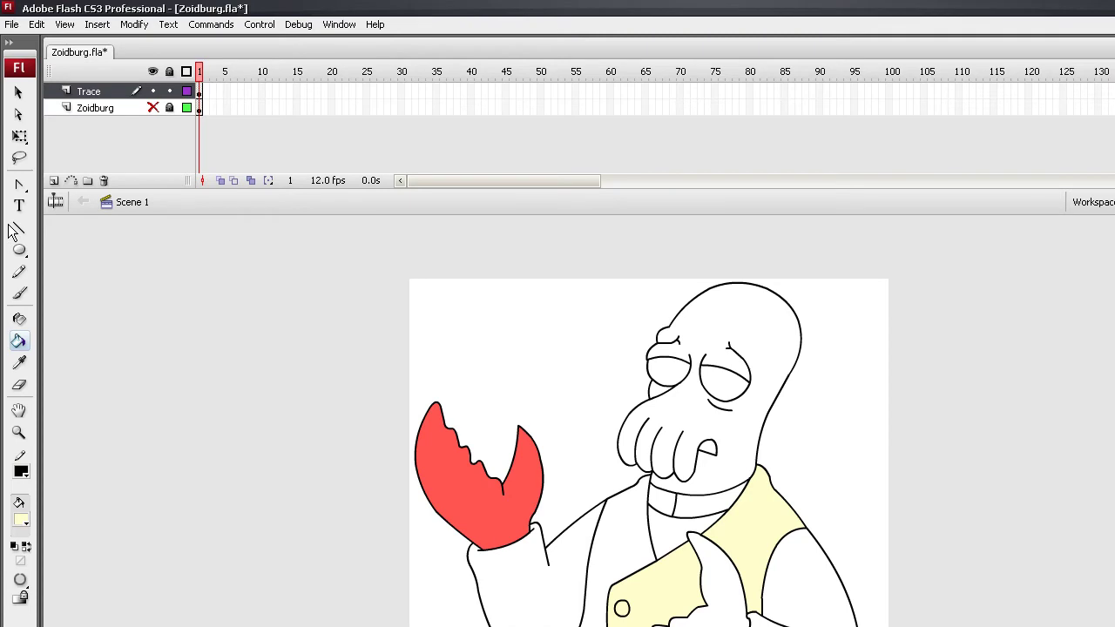
- Try a closing line along the sleeve bottom, undo it, and zoom to 300%
click(19, 68)
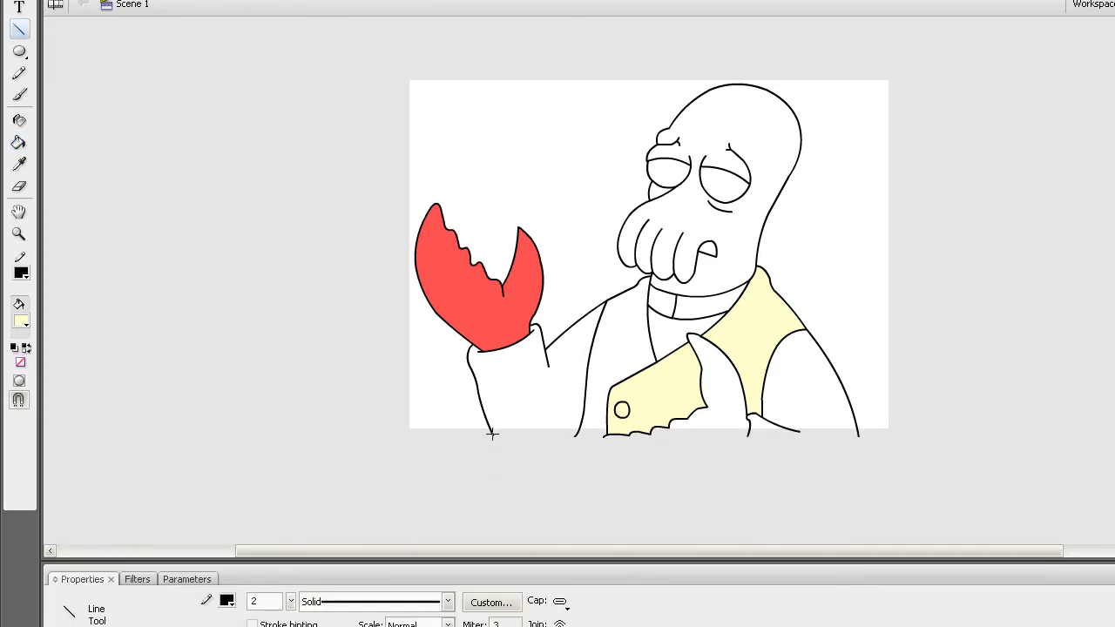
mouse_move(492, 433)
mouse_down()
mouse_move(578, 431)
mouse_move(566, 436)
mouse_up()
key(ctrl+z)
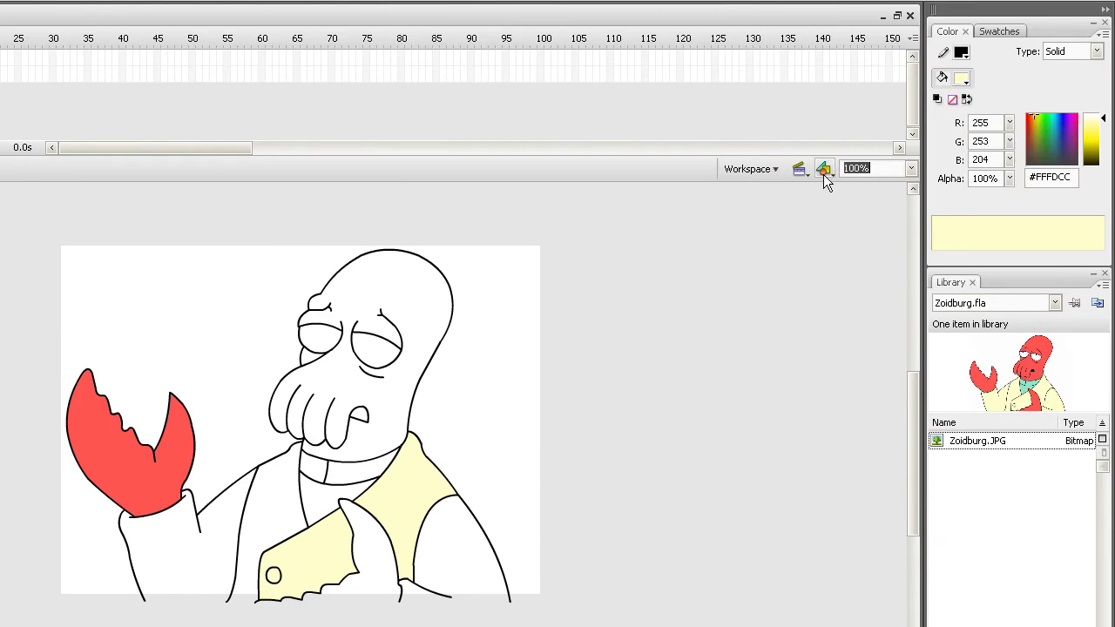
text(300)
key(Return)
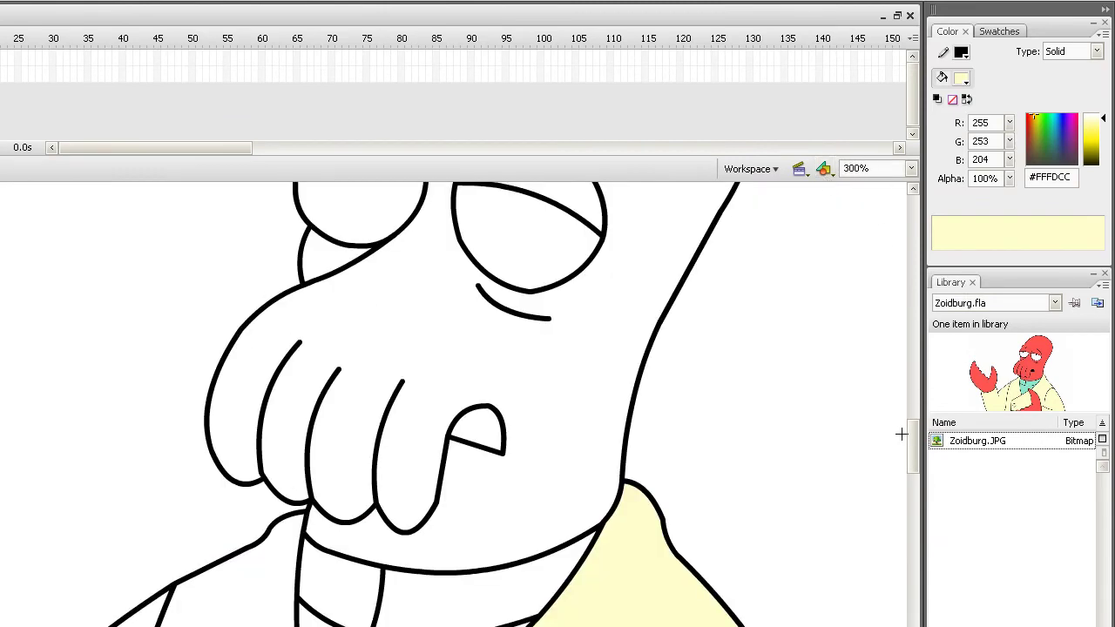
scroll(908, 462, down, 10)
scroll(910, 444, up, 1)
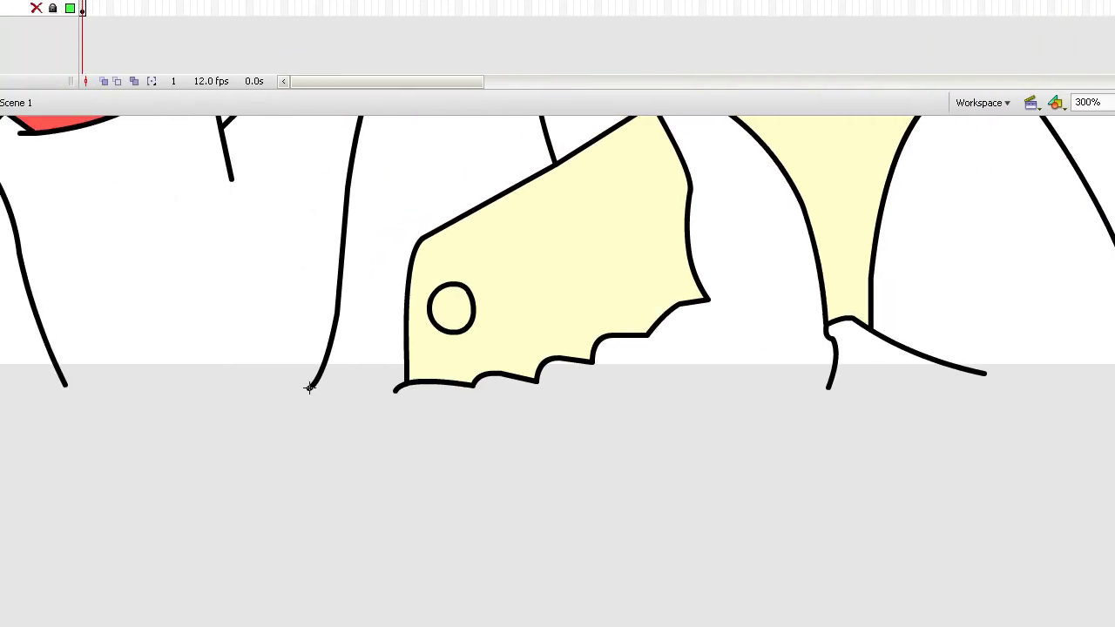
- Draw closing lines along the coat's bottom and right edges, then zoom back to 100%
drag(310, 387, 62, 383)
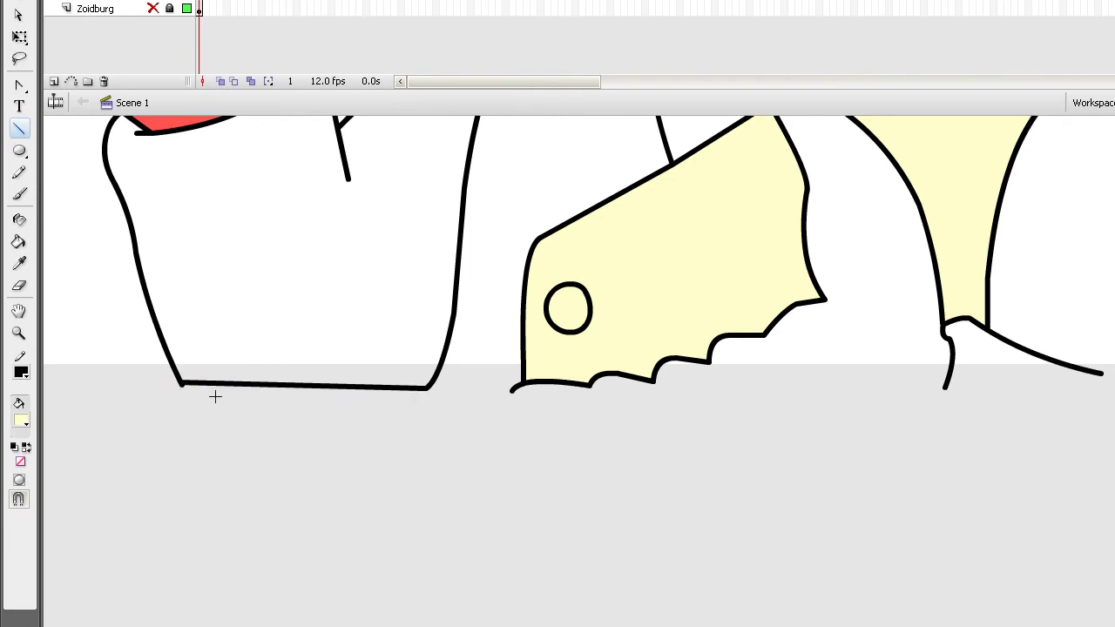
mouse_move(429, 391)
mouse_down()
mouse_move(845, 391)
mouse_move(1071, 375)
mouse_up()
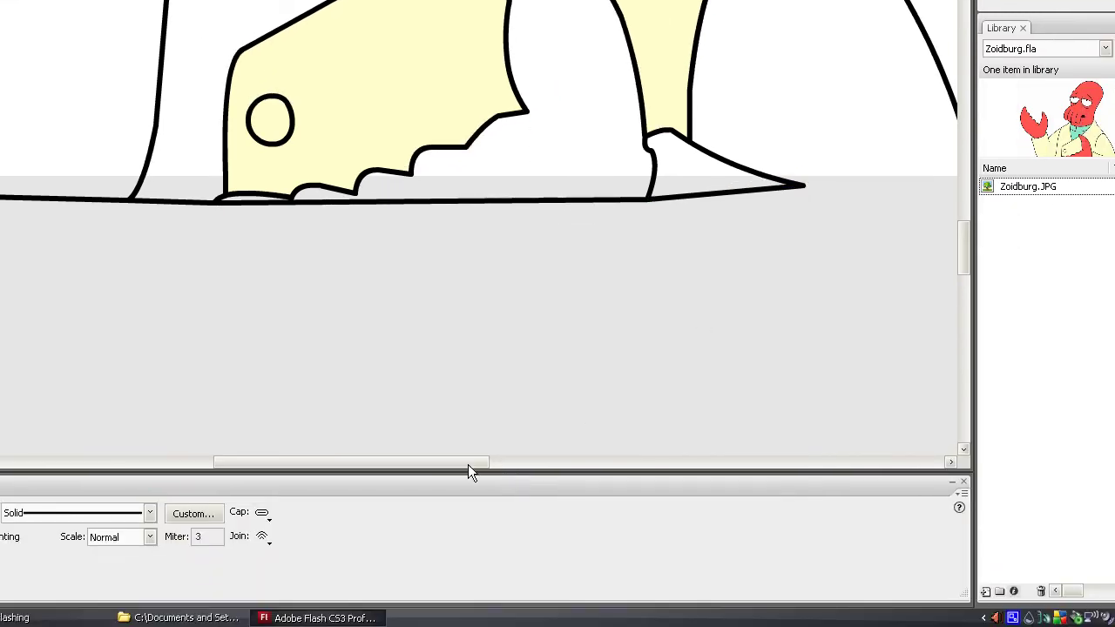
drag(473, 467, 560, 461)
drag(469, 185, 588, 200)
click(869, 180)
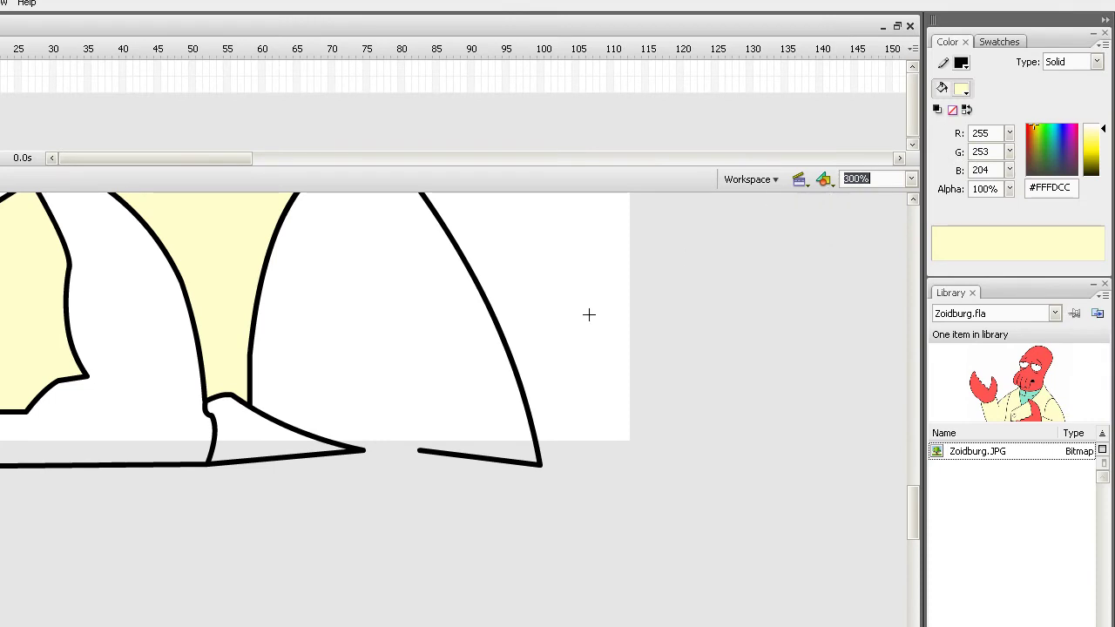
key(ctrl+z)
drag(362, 450, 541, 465)
click(858, 179)
text(100)
key(Return)
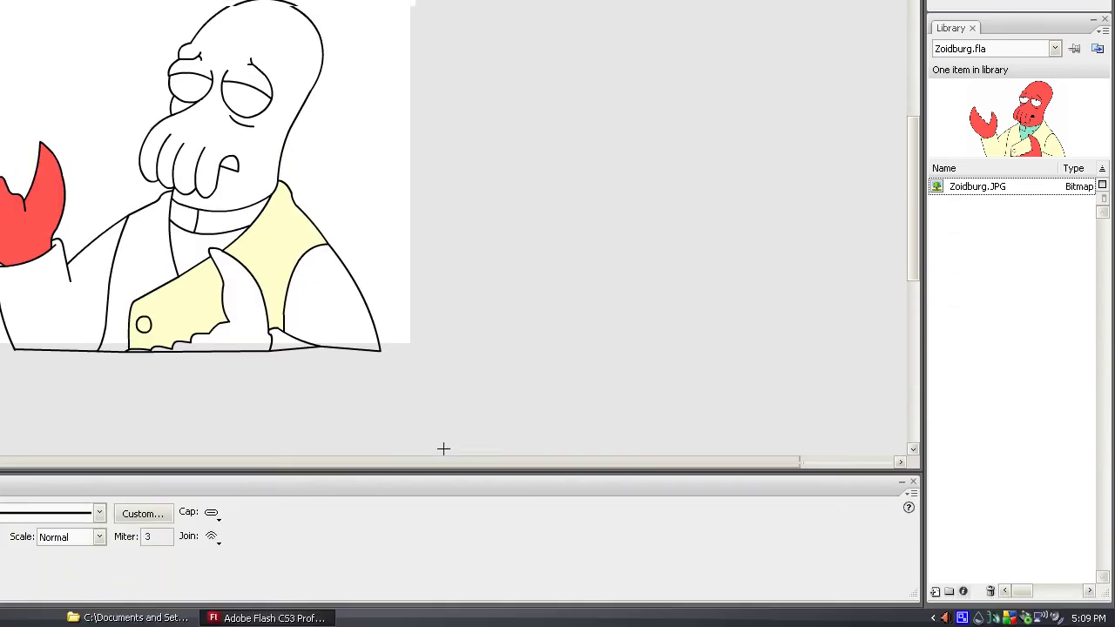
drag(373, 496, 292, 497)
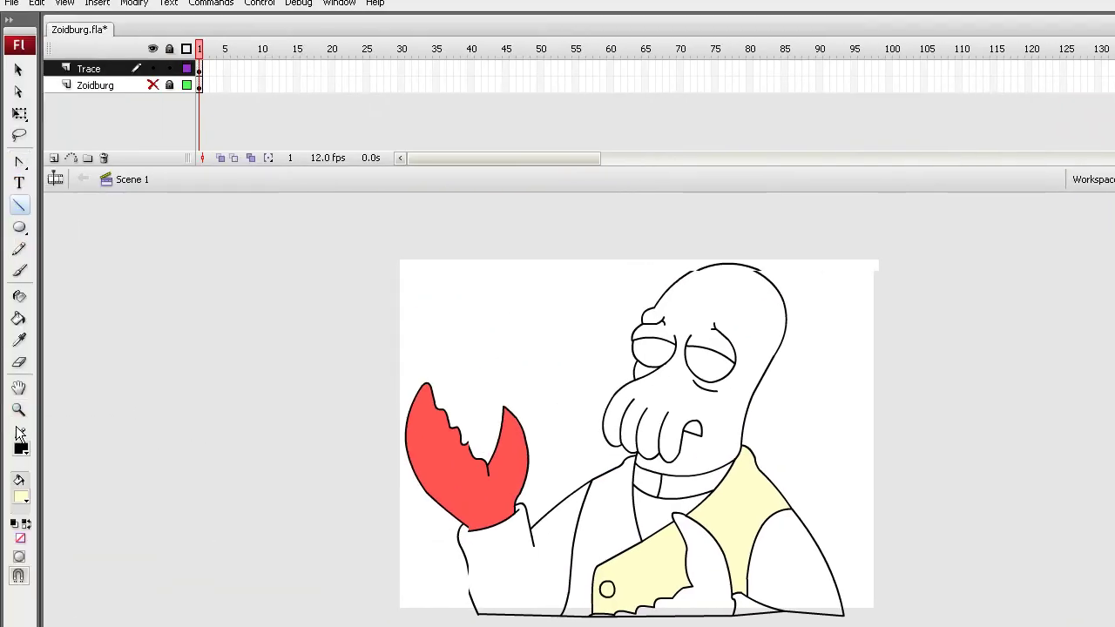
- Fill the left sleeve, left lapel and right sleeve pale yellow
click(19, 317)
click(497, 580)
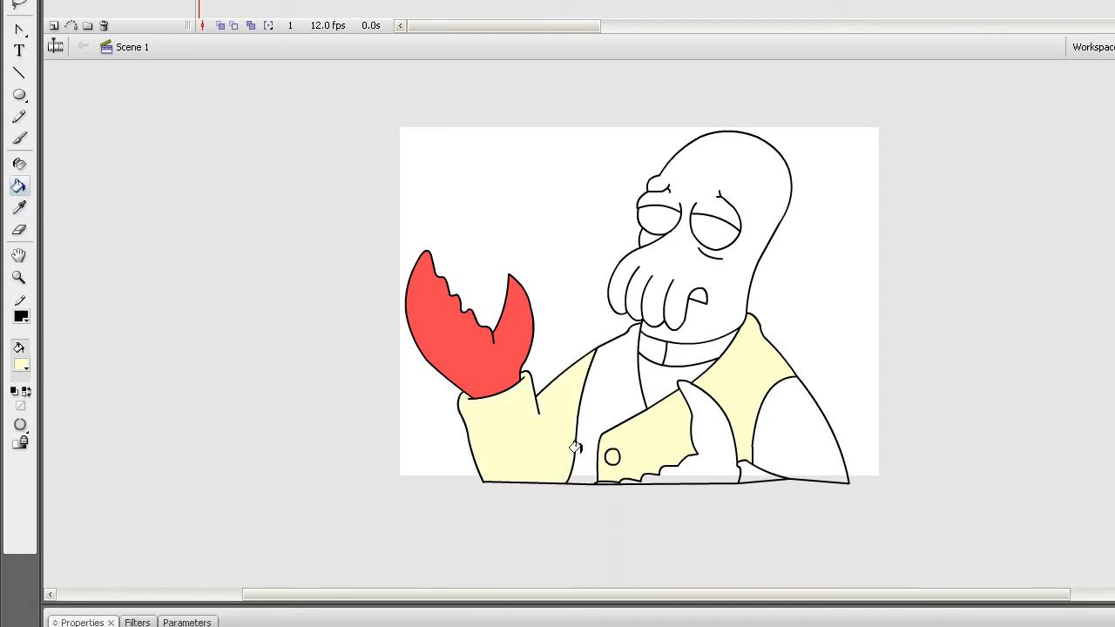
click(595, 391)
click(797, 435)
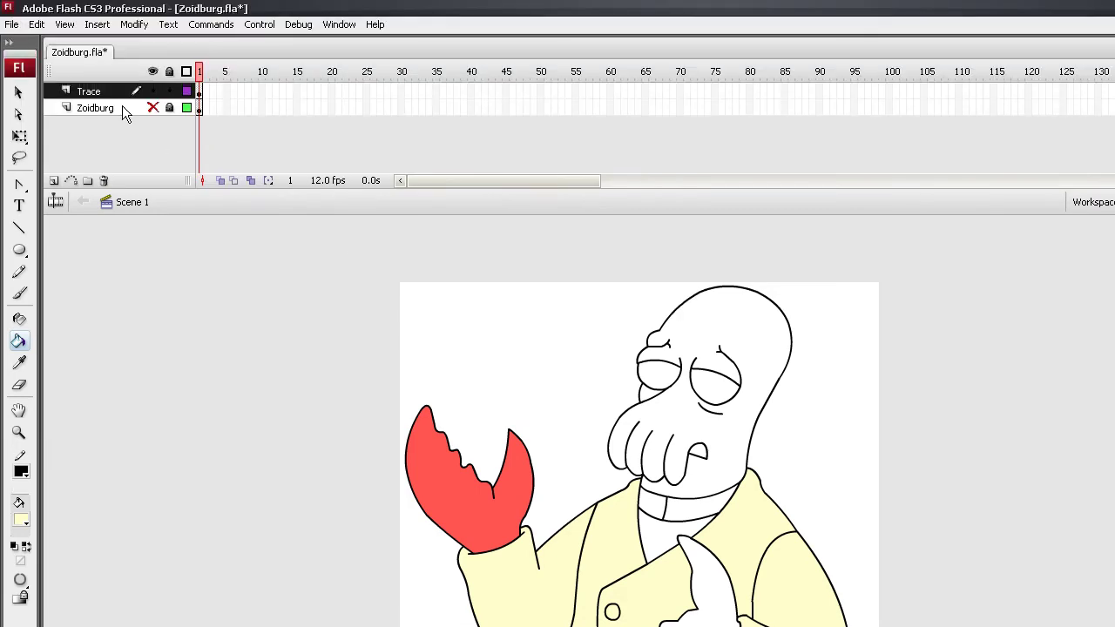
- Sample the reference's red and fill the lower claw and head with it
click(153, 107)
click(21, 520)
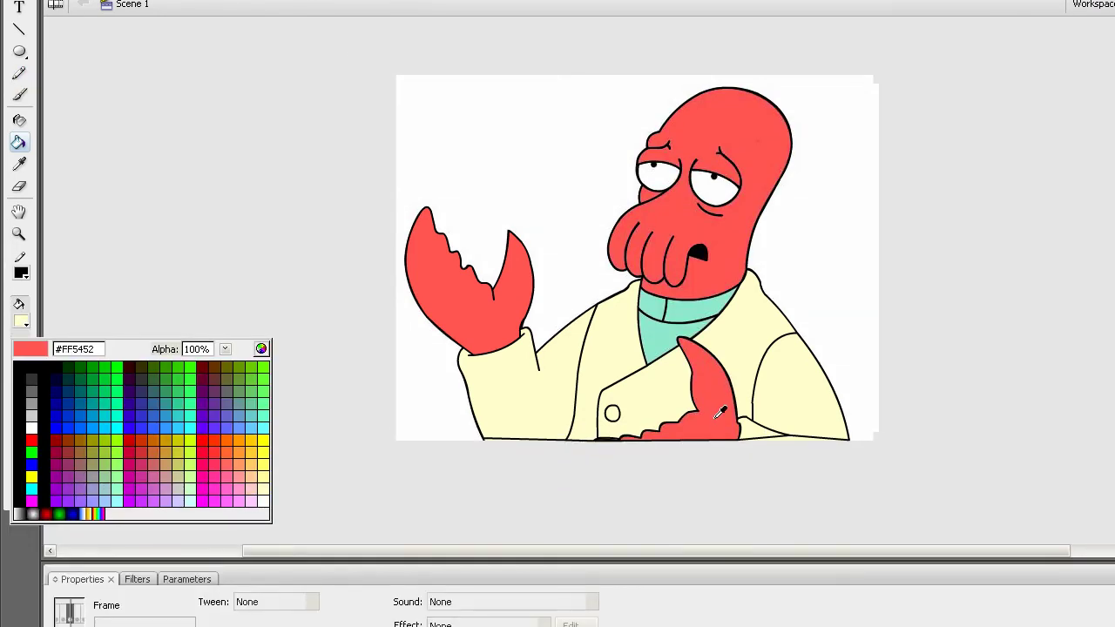
click(720, 412)
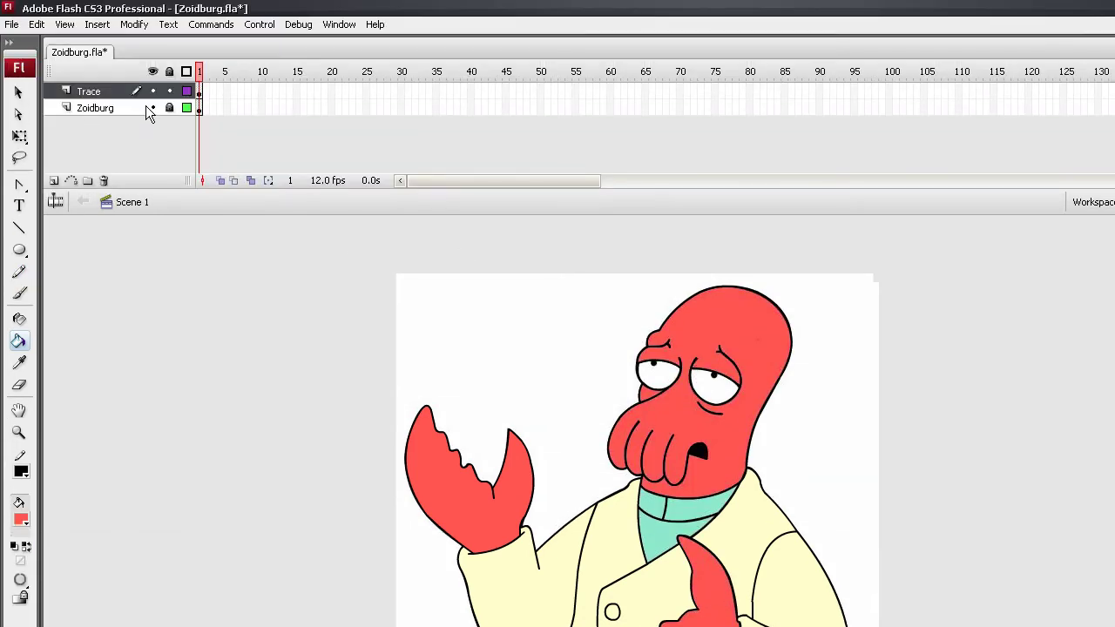
click(153, 108)
click(701, 568)
click(706, 406)
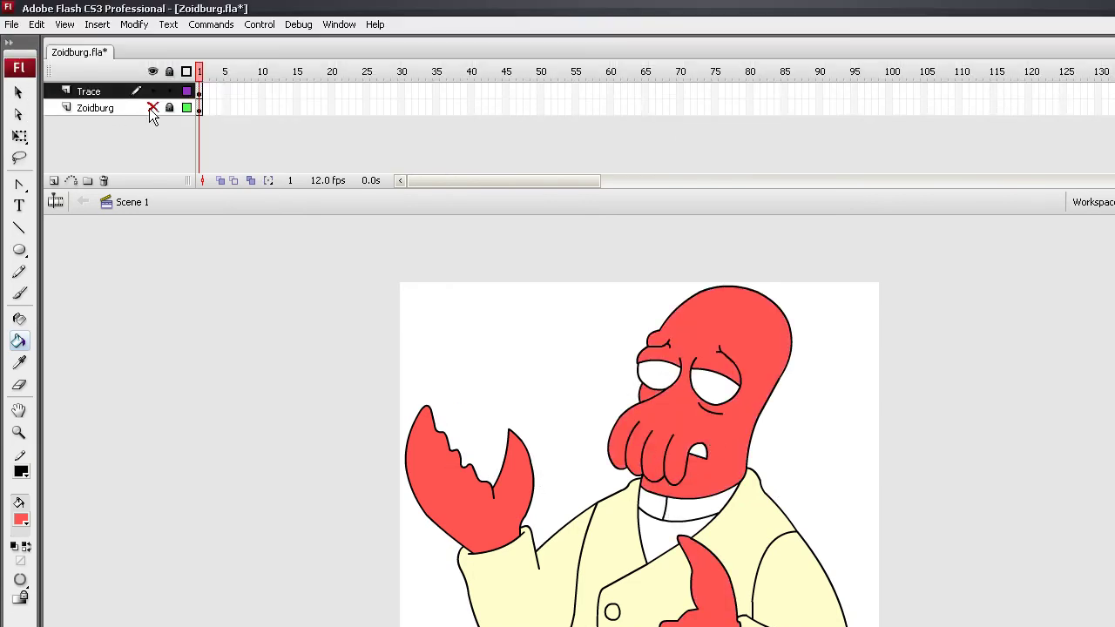
- Sample the collar's teal from the reference and fill the collar
click(153, 0)
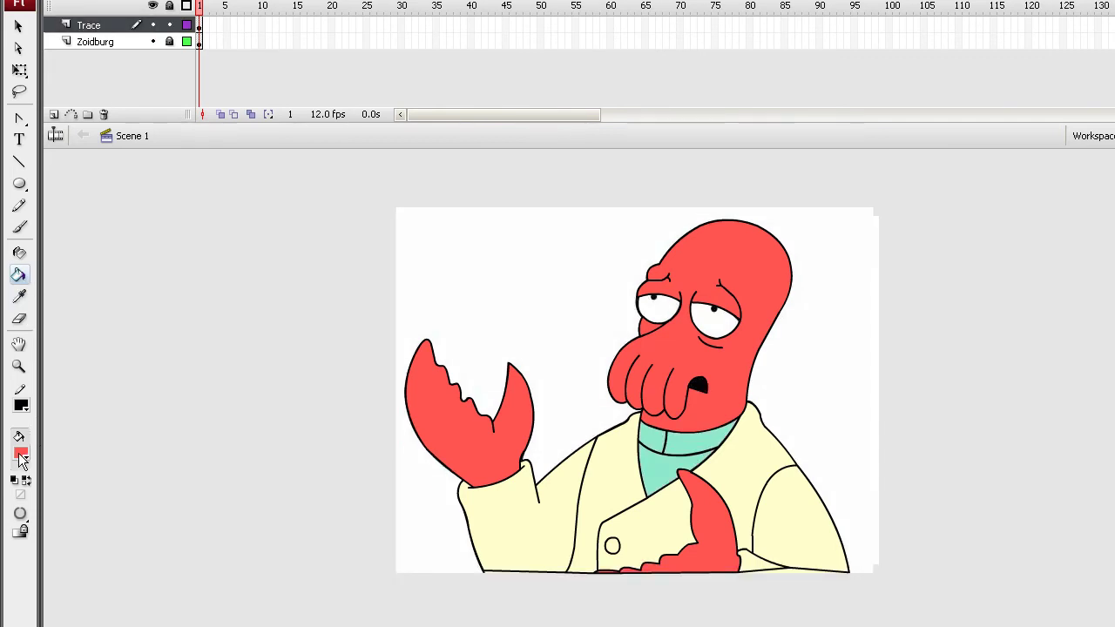
click(21, 519)
click(652, 433)
click(153, 8)
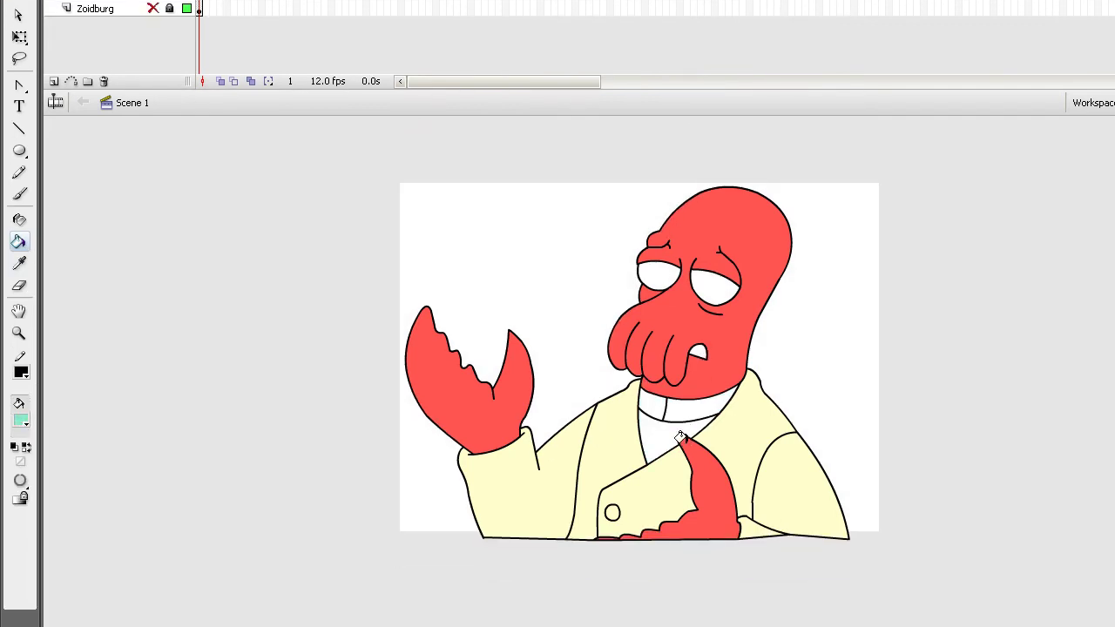
click(663, 429)
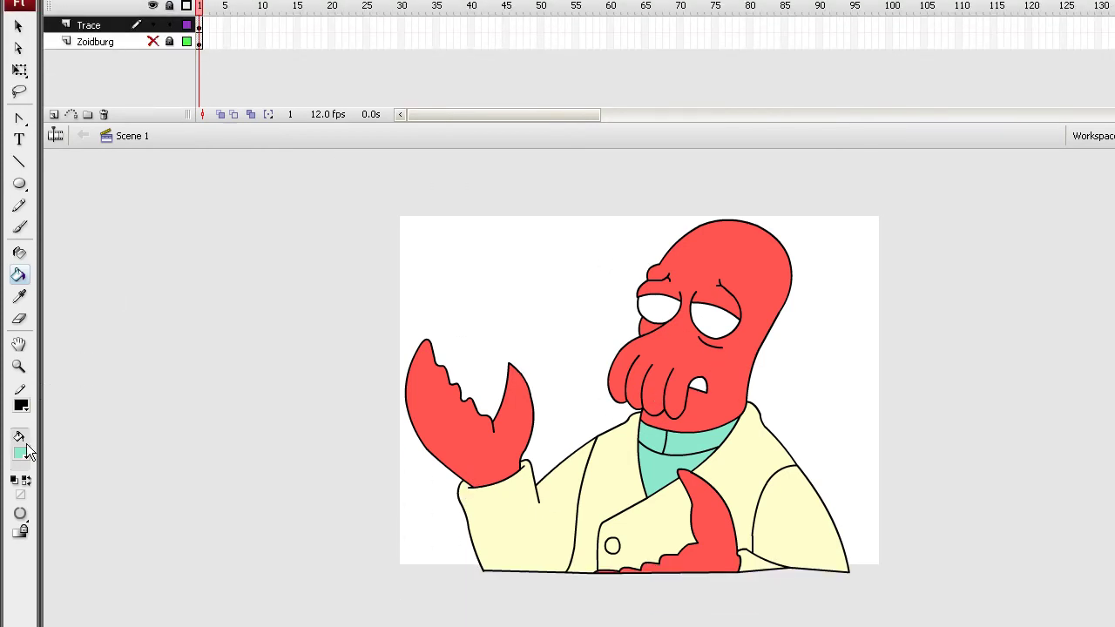
- Set the fill colour to black and show the Zoidburg reference layer
click(21, 520)
click(23, 562)
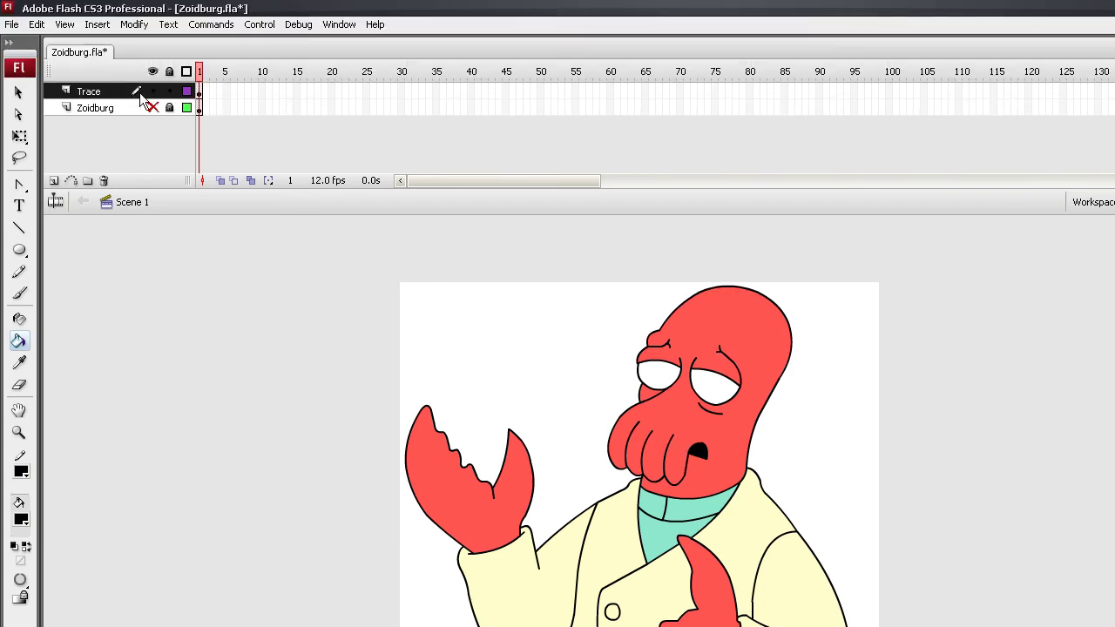
click(152, 91)
click(153, 90)
click(152, 107)
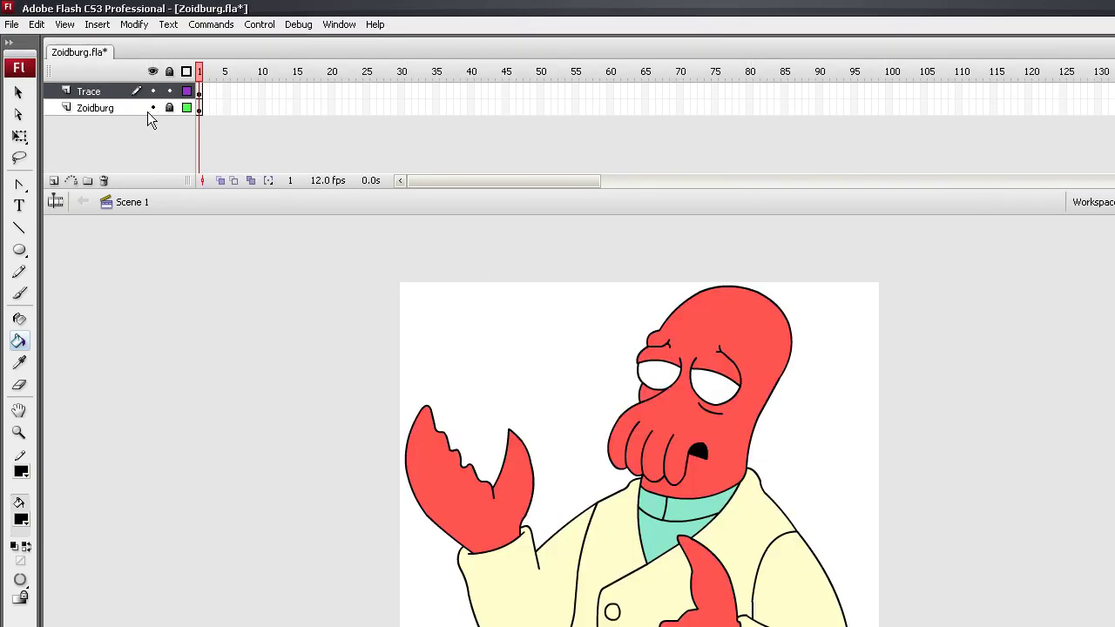
- Choose the Brush with a small size and zoom the stage to 300%
click(19, 293)
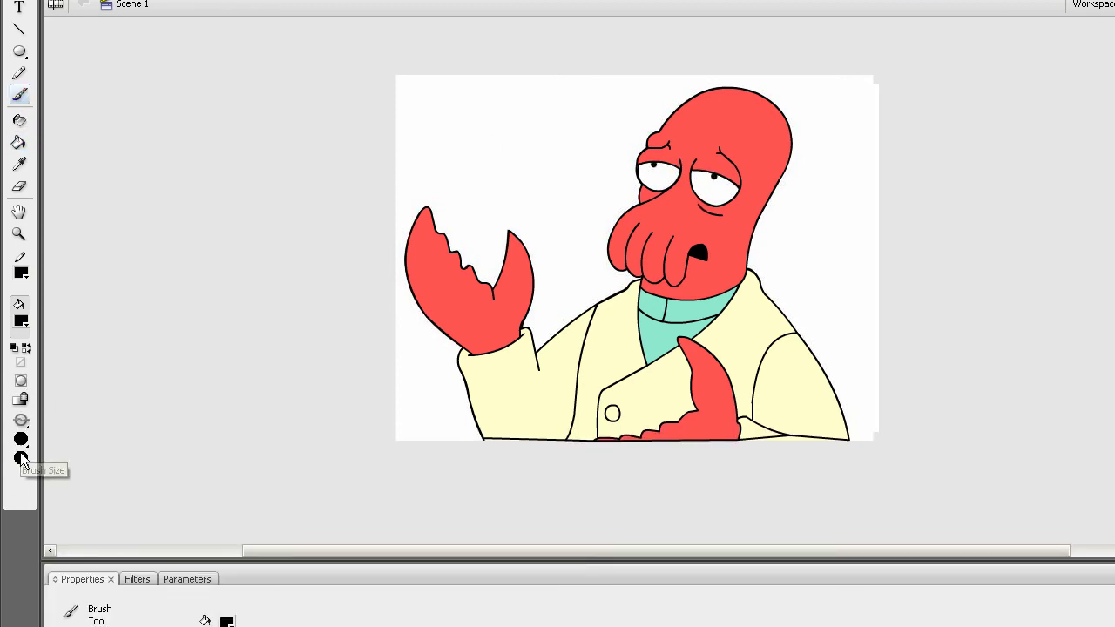
click(22, 445)
click(36, 535)
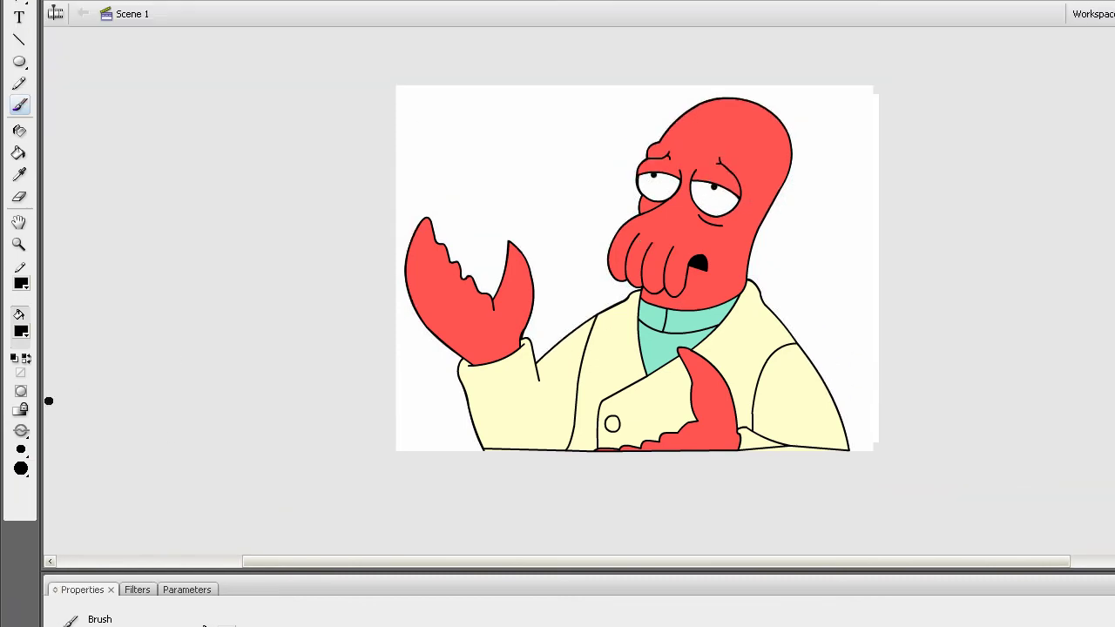
click(21, 449)
click(20, 500)
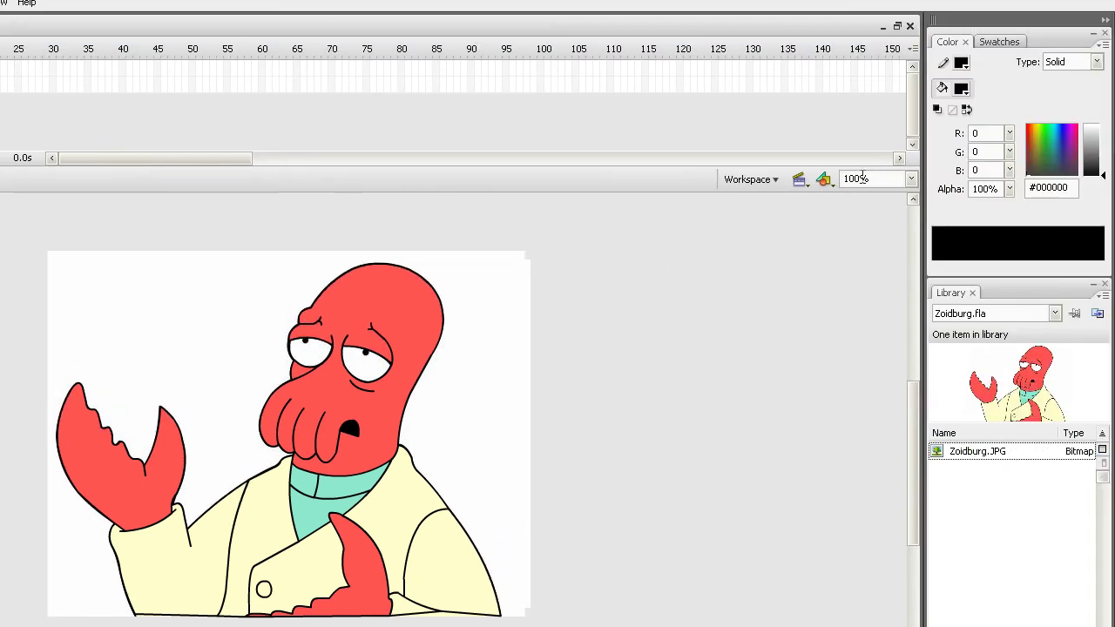
click(849, 179)
text(300)
key(Return)
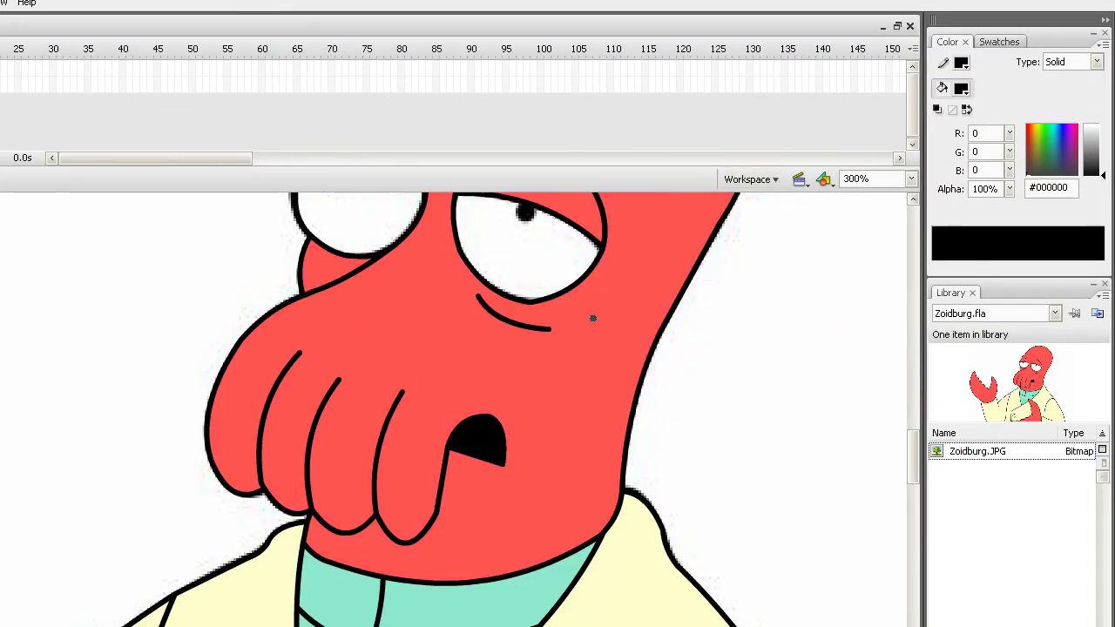
scroll(507, 344, up, 3)
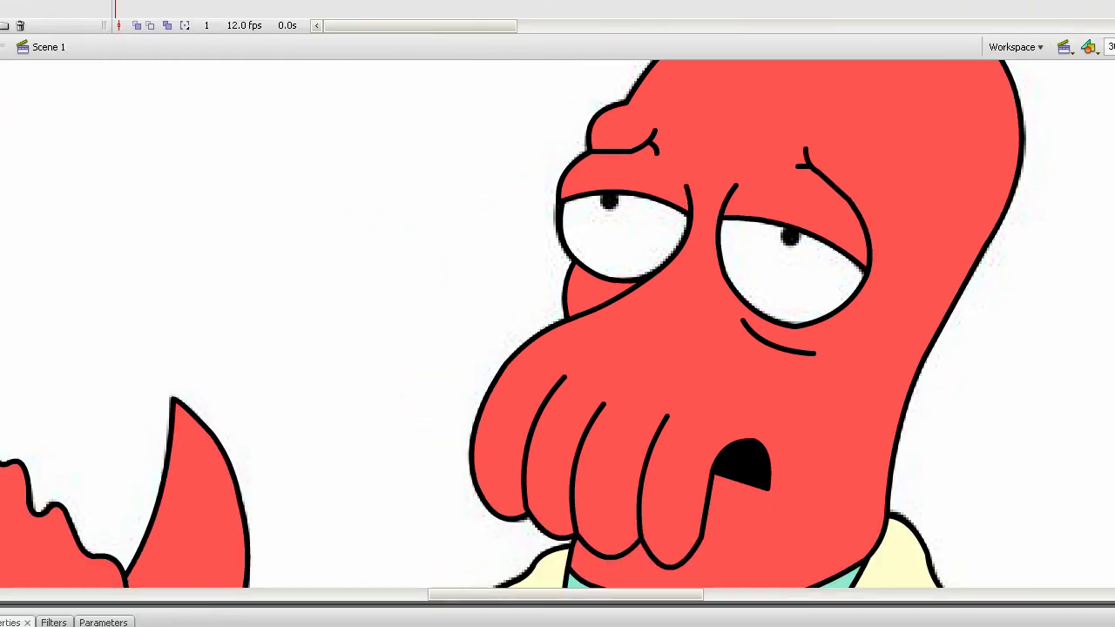
- Set a round pupil-sized brush and paint a black pupil into the eye
click(23, 448)
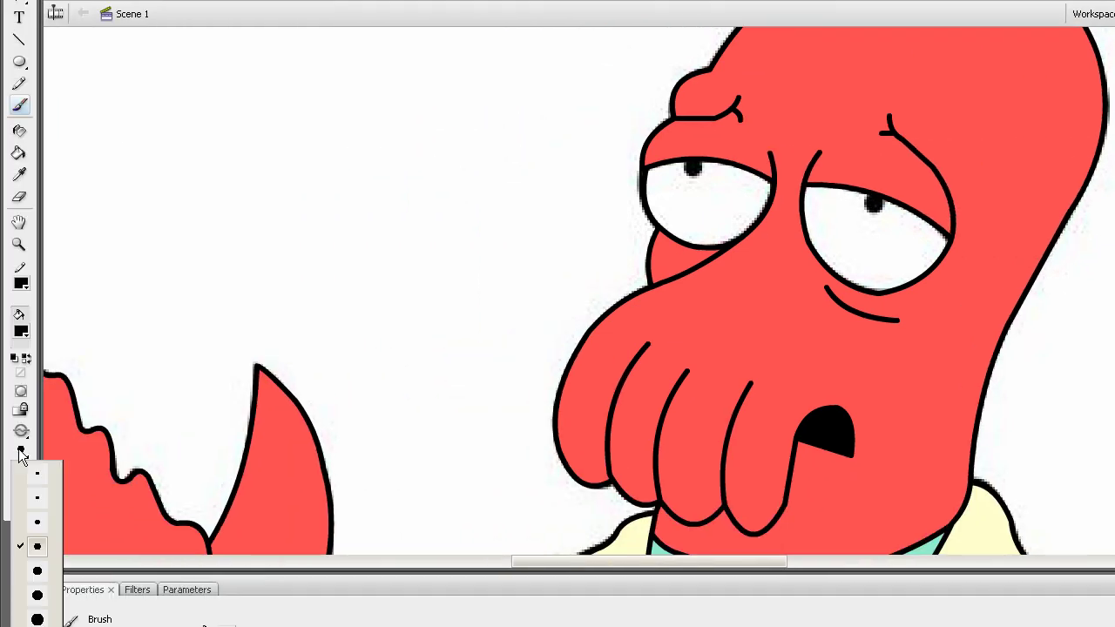
click(35, 514)
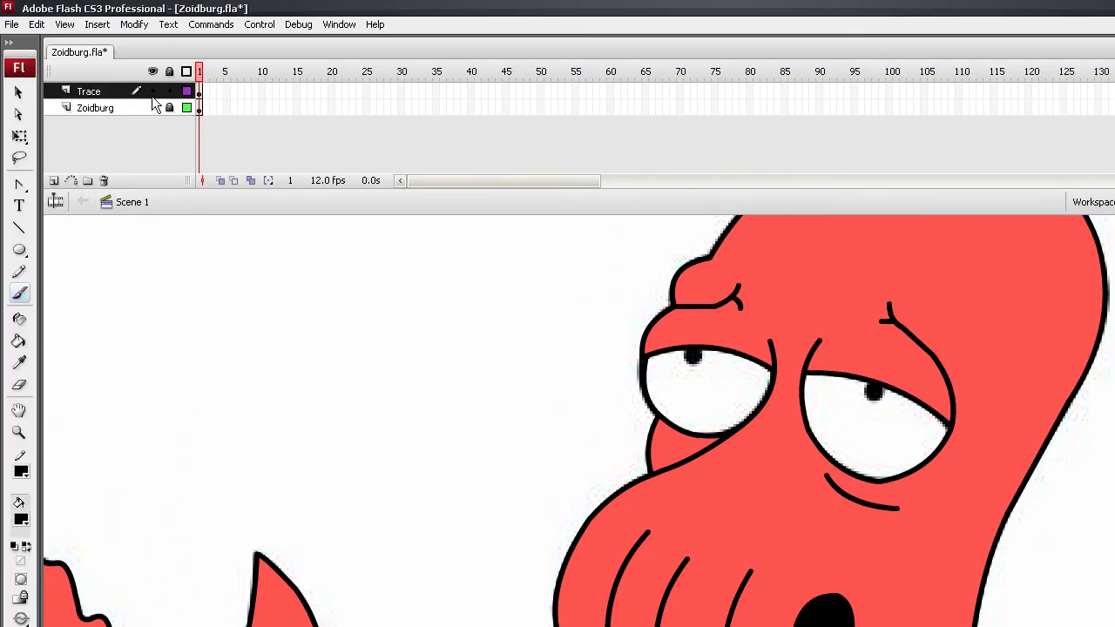
click(157, 105)
click(21, 524)
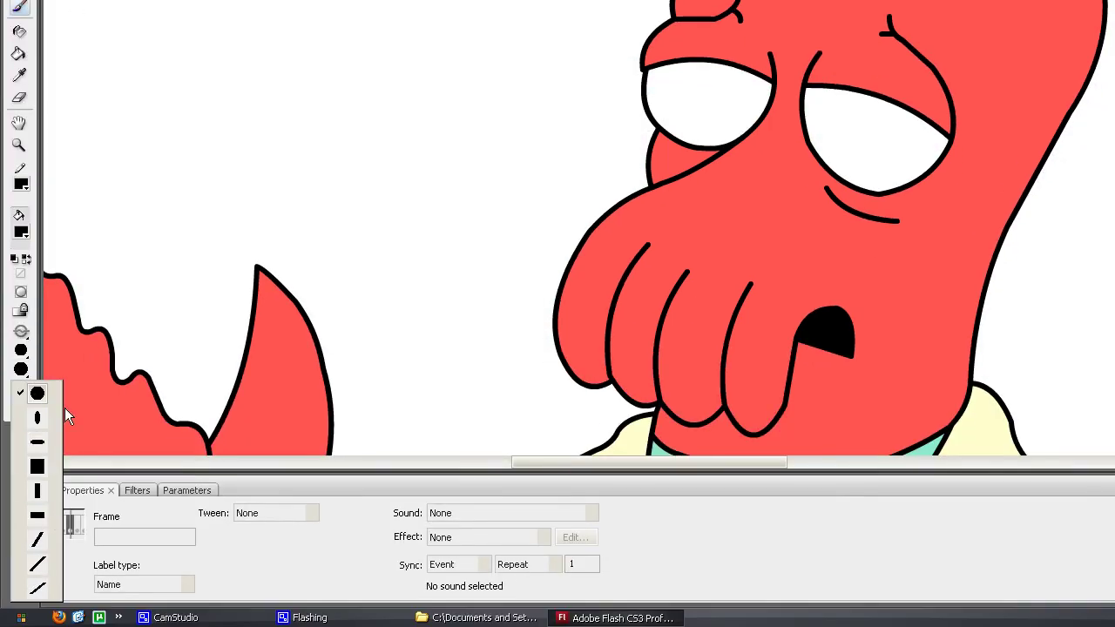
click(37, 540)
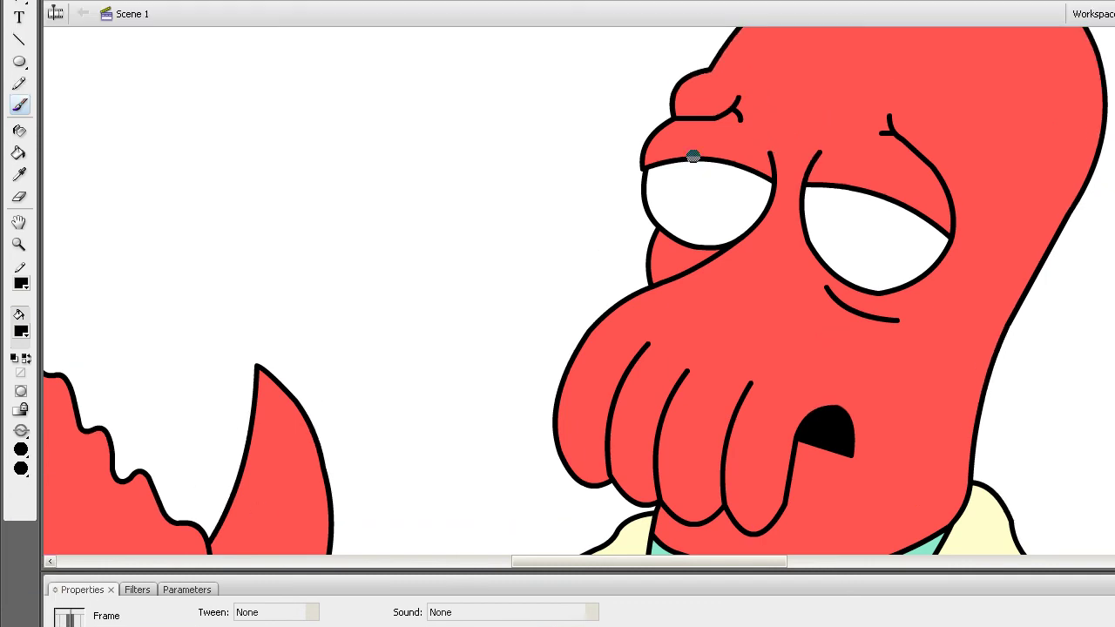
click(881, 203)
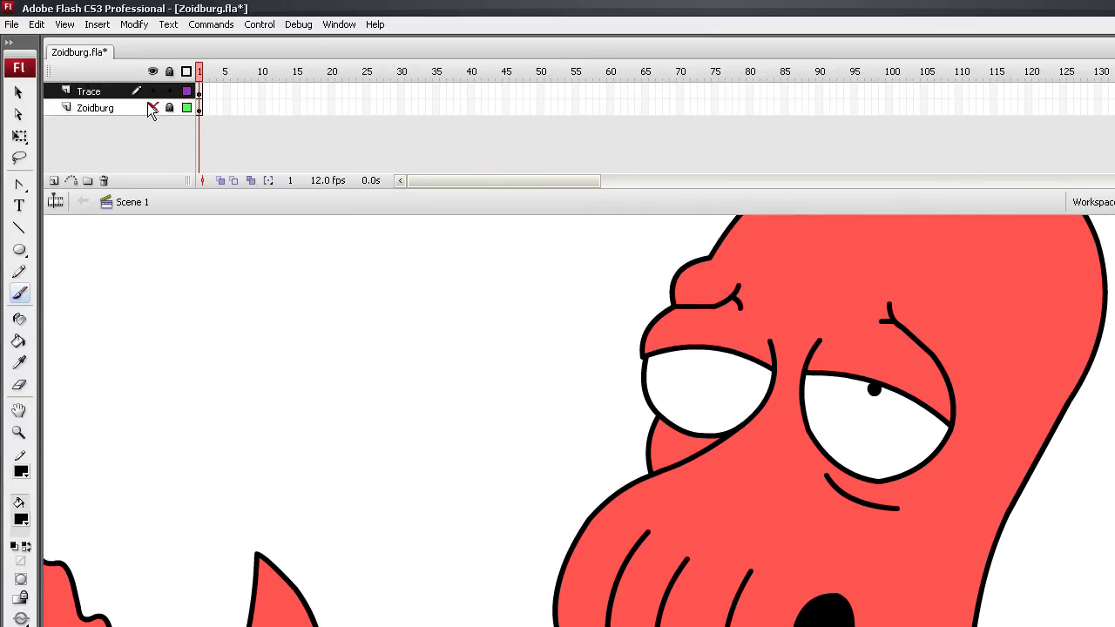
click(151, 108)
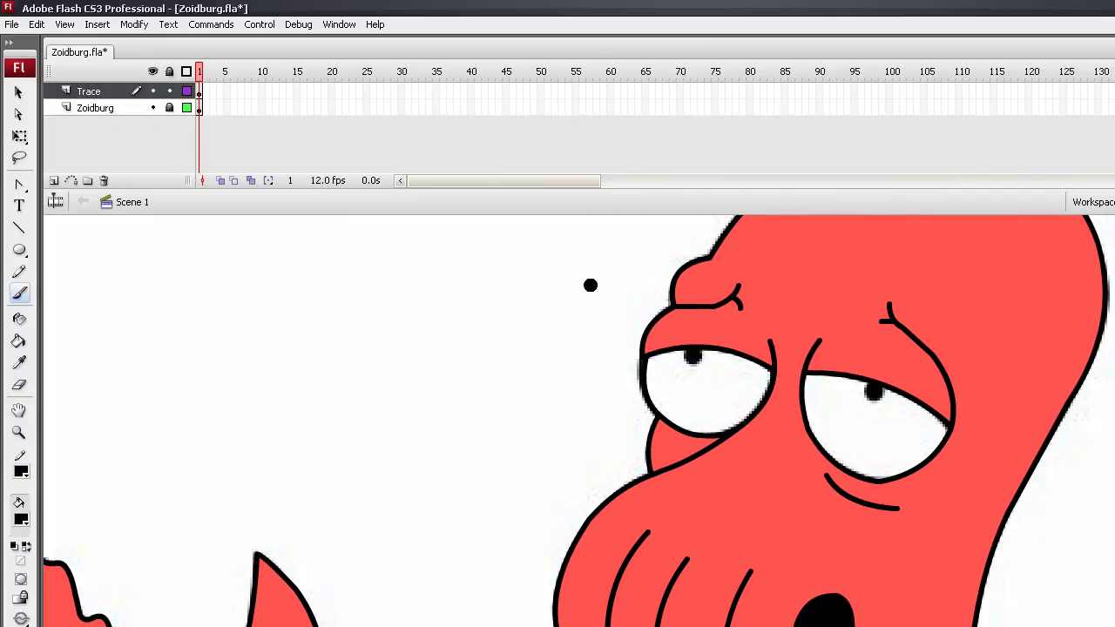
click(154, 107)
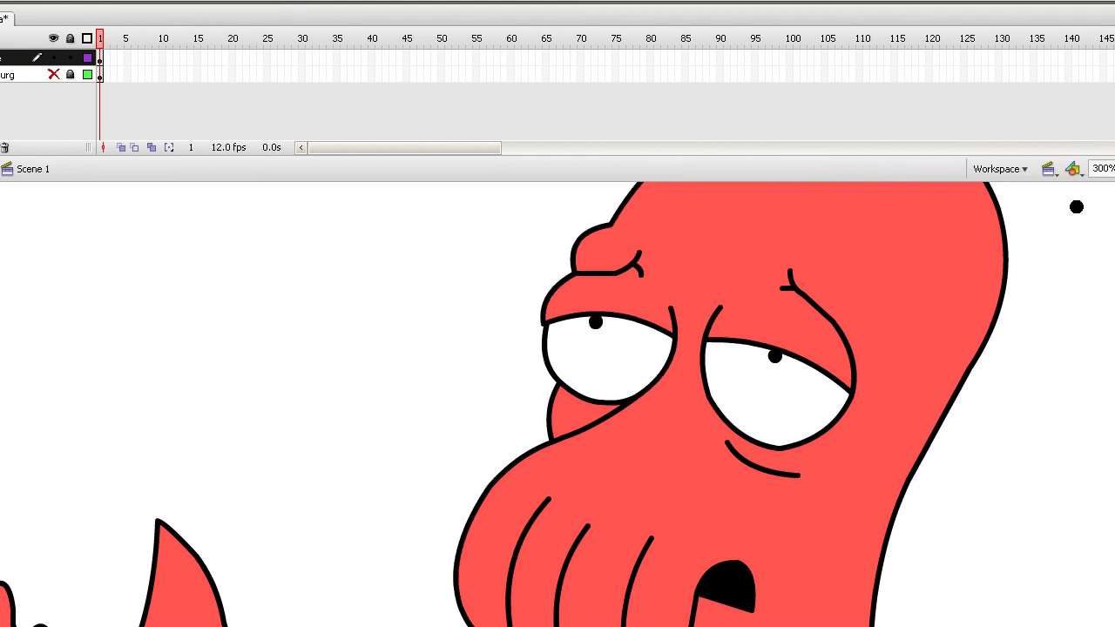
- Zoom back to 100%, hide the Trace layer and toggle the Zoidburg bitmap layer
text(100)
key(Return)
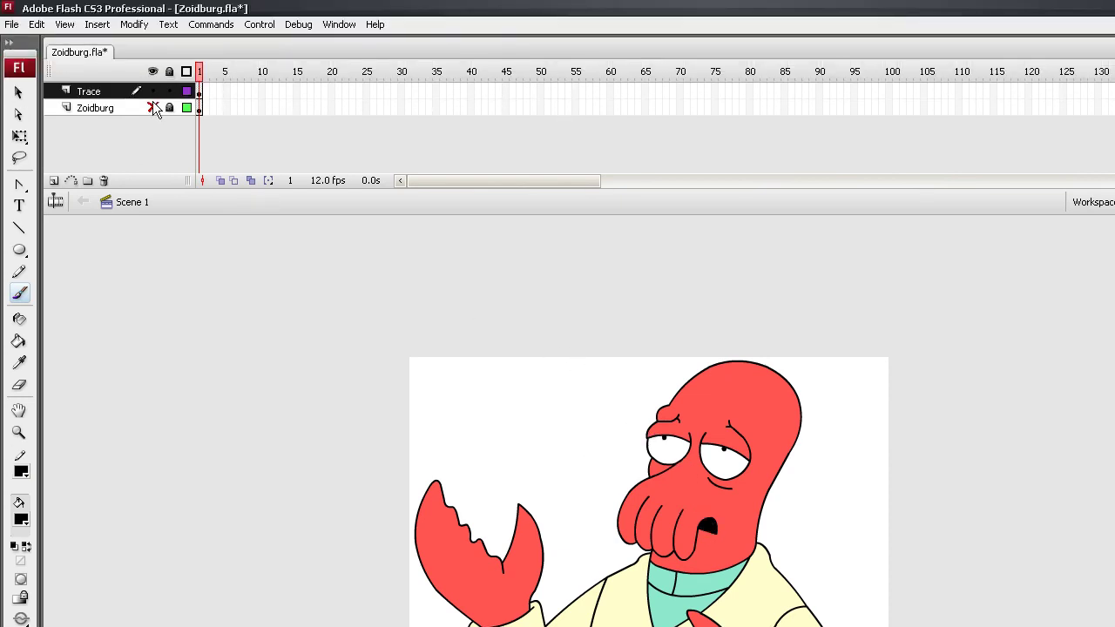
click(154, 91)
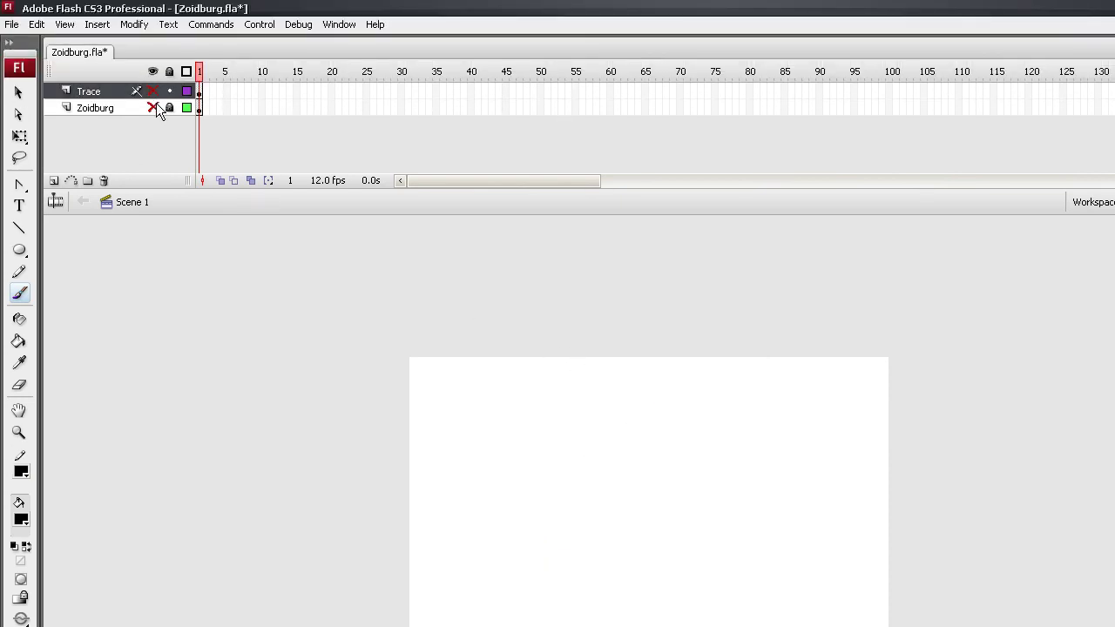
click(155, 105)
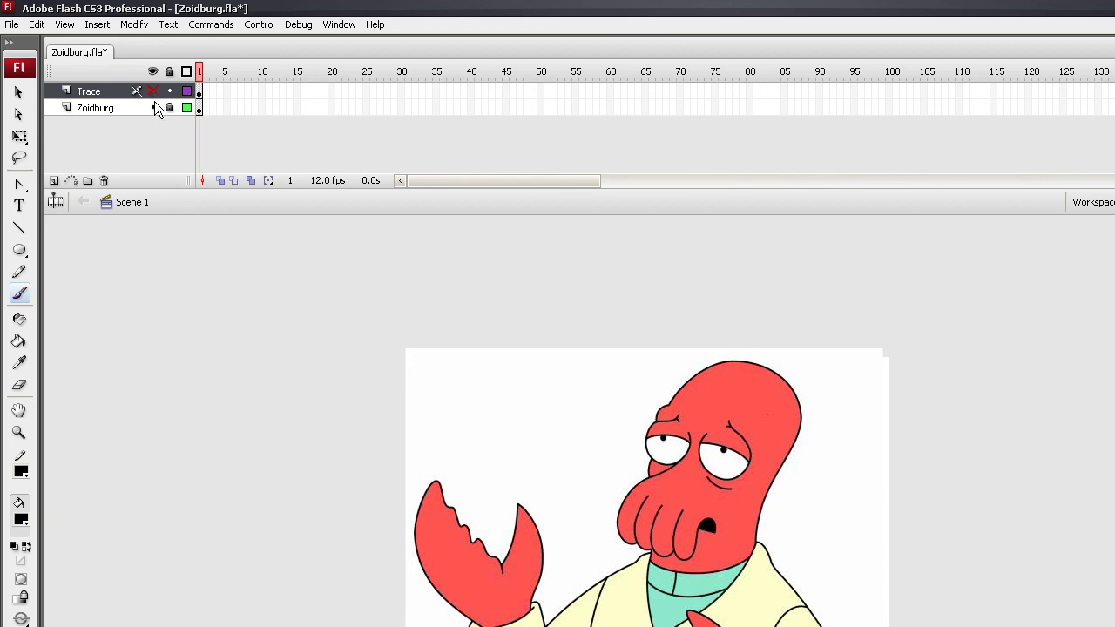